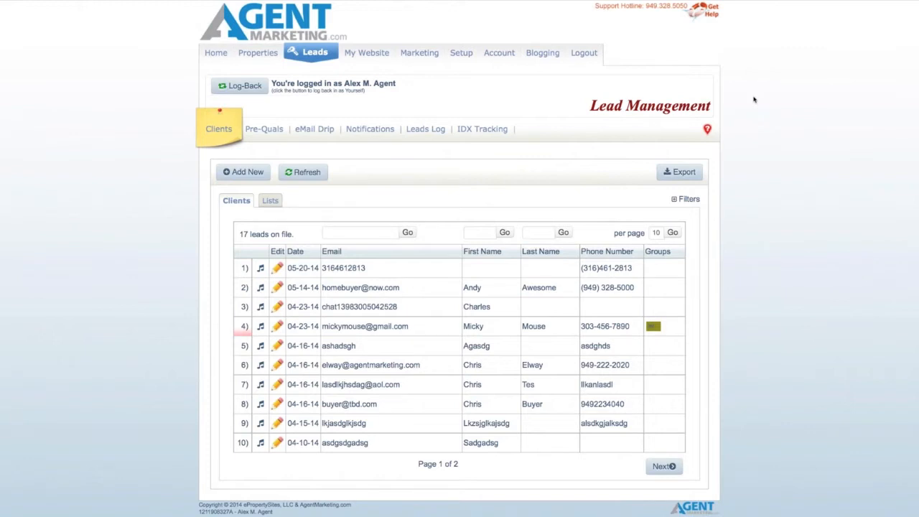
Show the lead list's filters and open the record of the fourth lead for editing
left_click(687, 199)
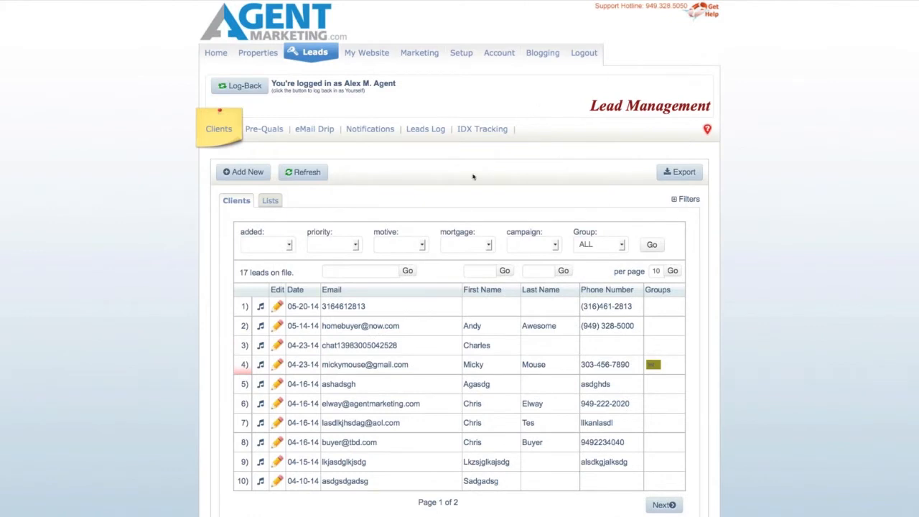
mouse_move(262, 331)
left_click(277, 367)
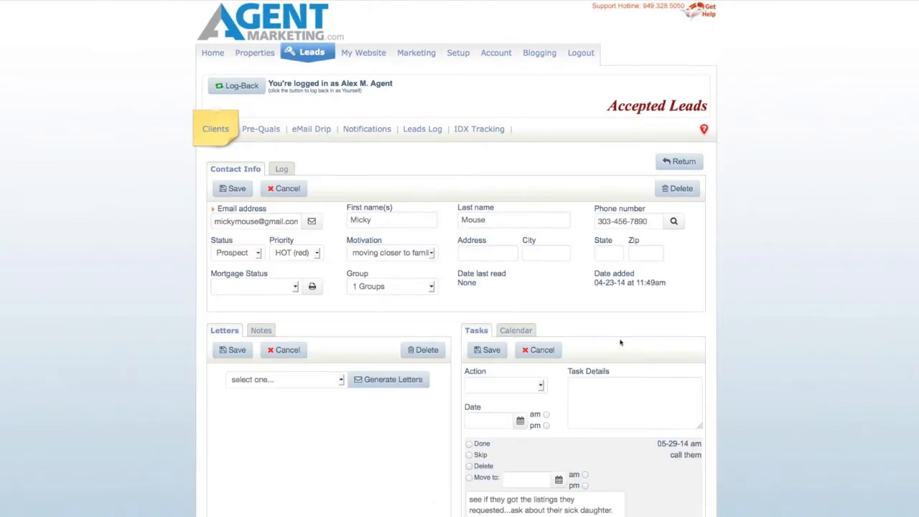
Show the lead's past notes and review the email address, first name, last name and phone number fields
left_click(251, 332)
scroll(396, 317, "down", 3)
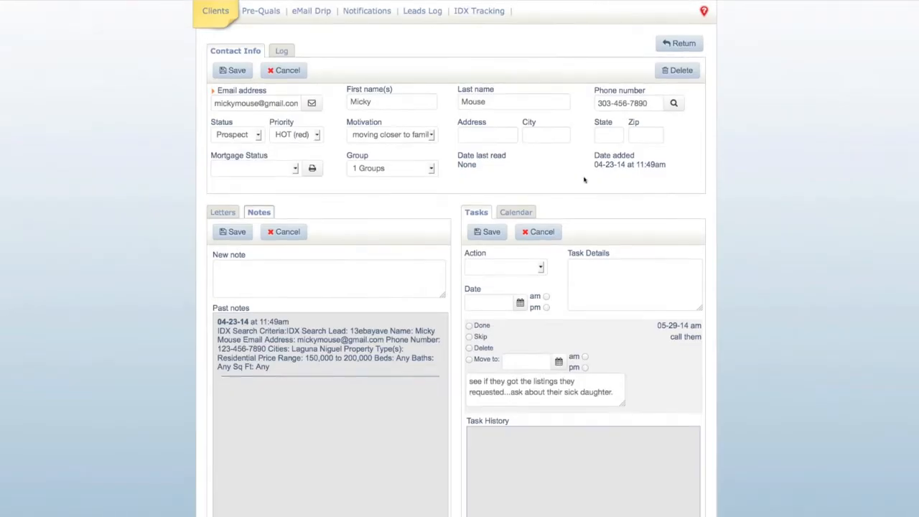
triple_click(270, 103)
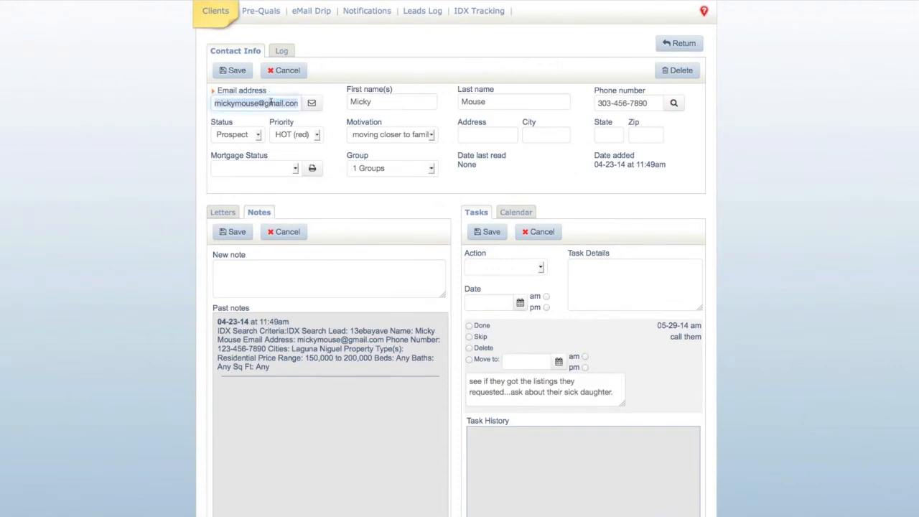
triple_click(622, 103)
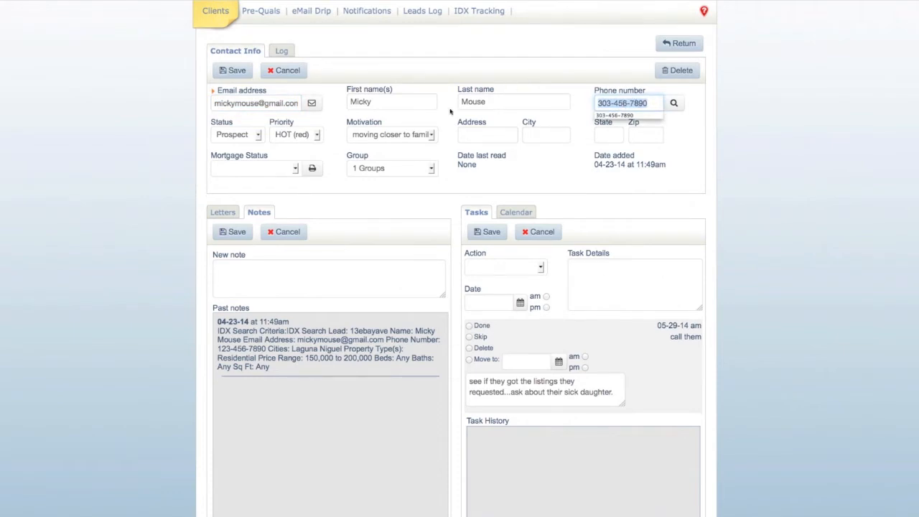
left_click(473, 106)
double_click(387, 104)
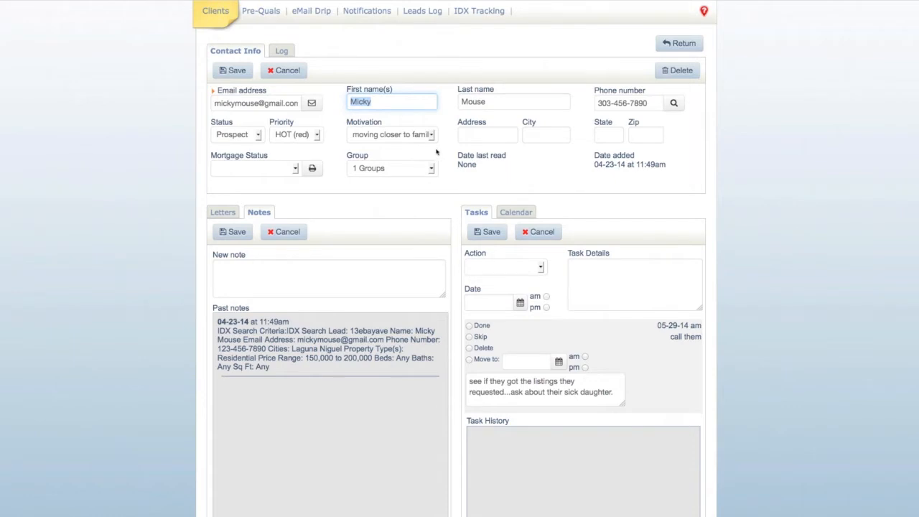
triple_click(270, 103)
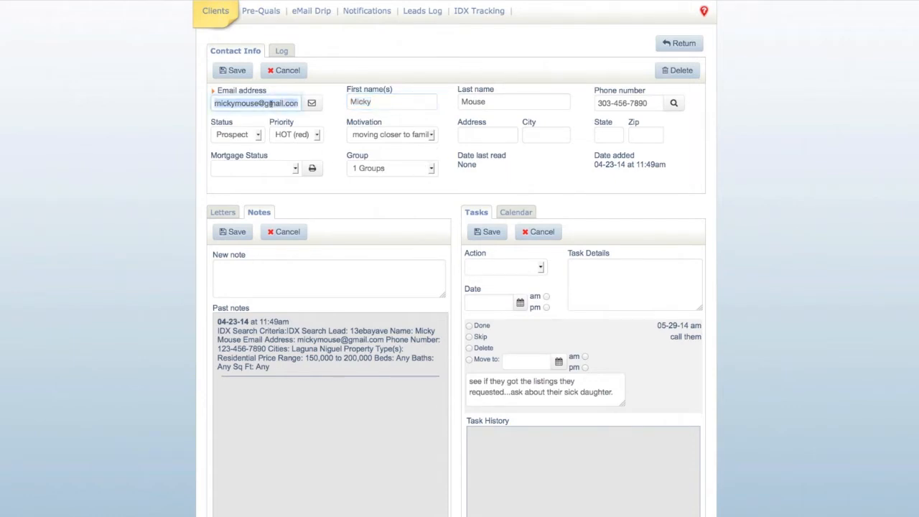
left_click(272, 104)
double_click(273, 104)
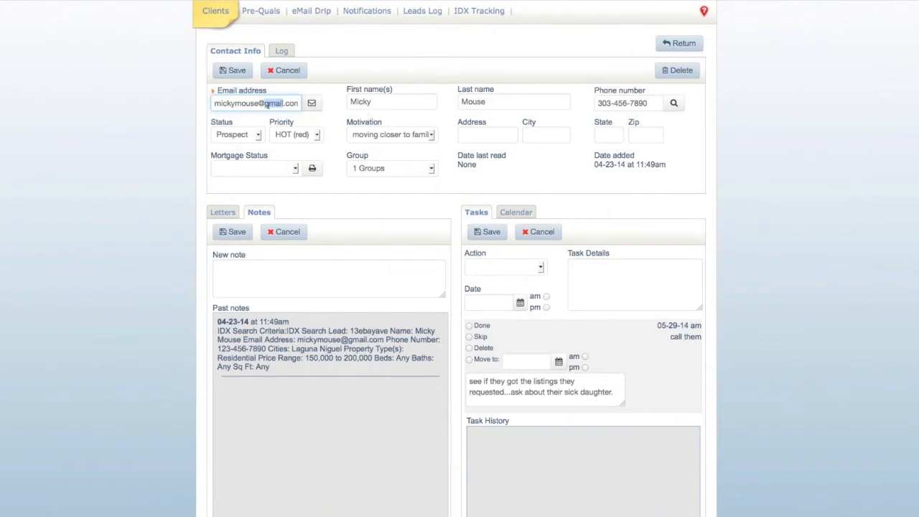
double_click(397, 104)
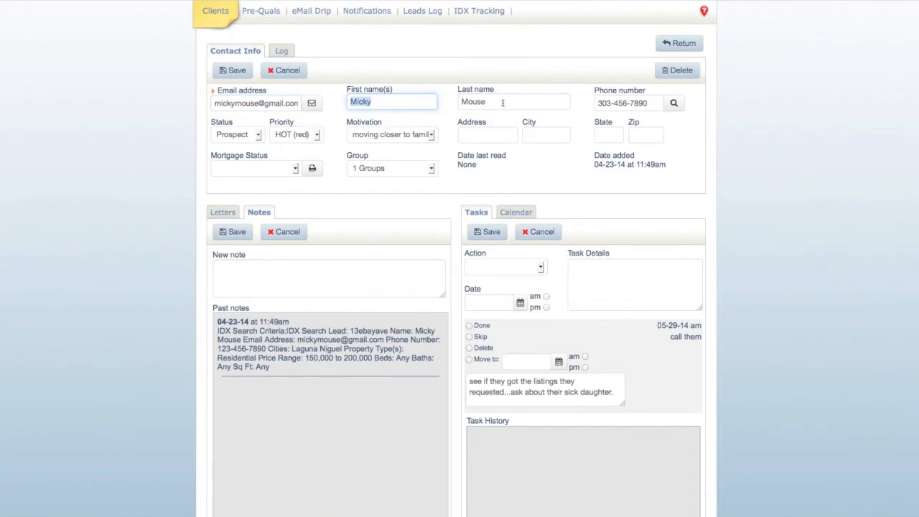
left_click_drag(503, 103, 422, 101)
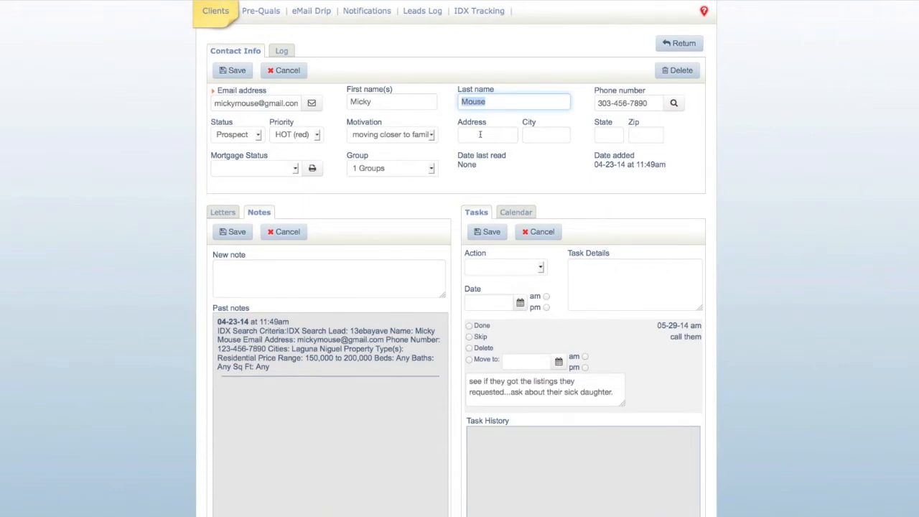
Look up the area code of the lead's phone number in the reference list and return to the contact record
triple_click(636, 105)
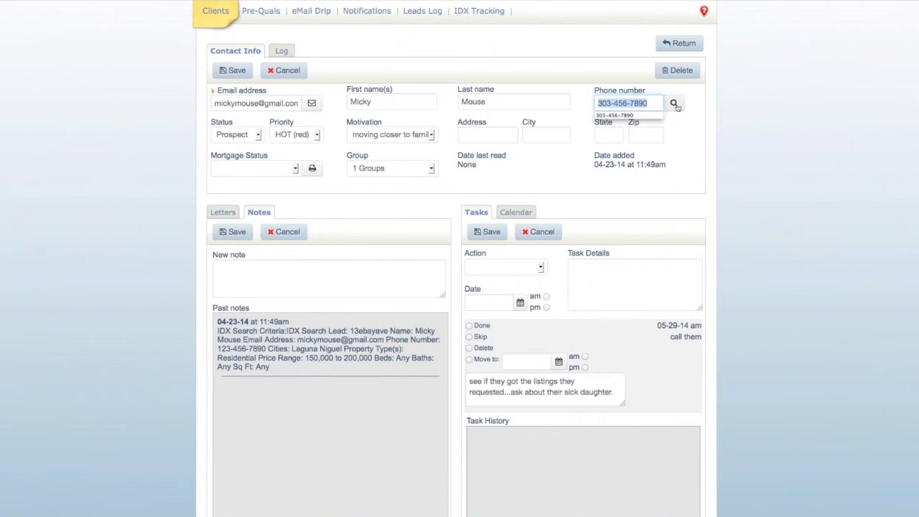
left_click(675, 105)
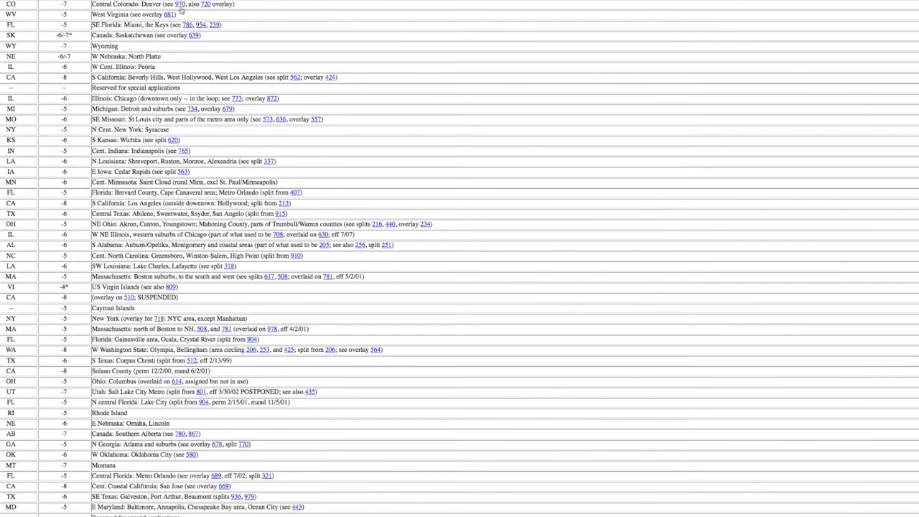
key("super+w")
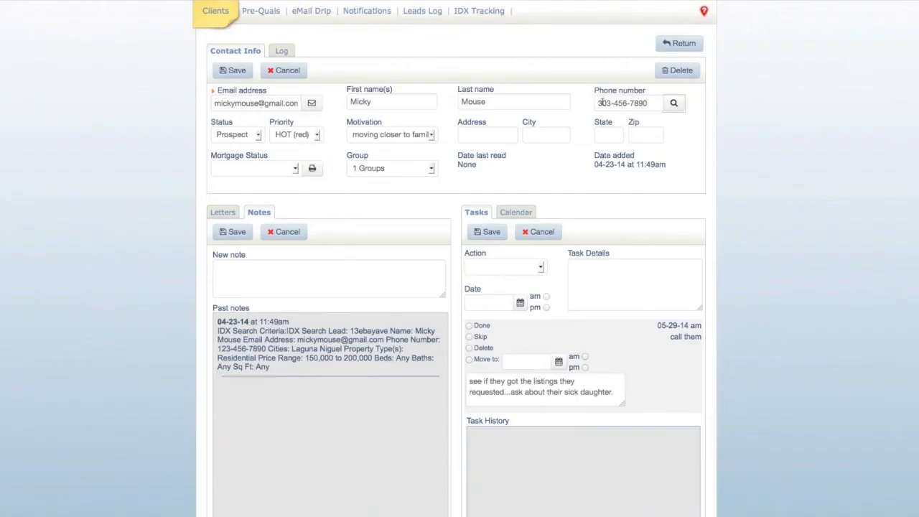
left_click_drag(601, 104, 615, 104)
triple_click(615, 104)
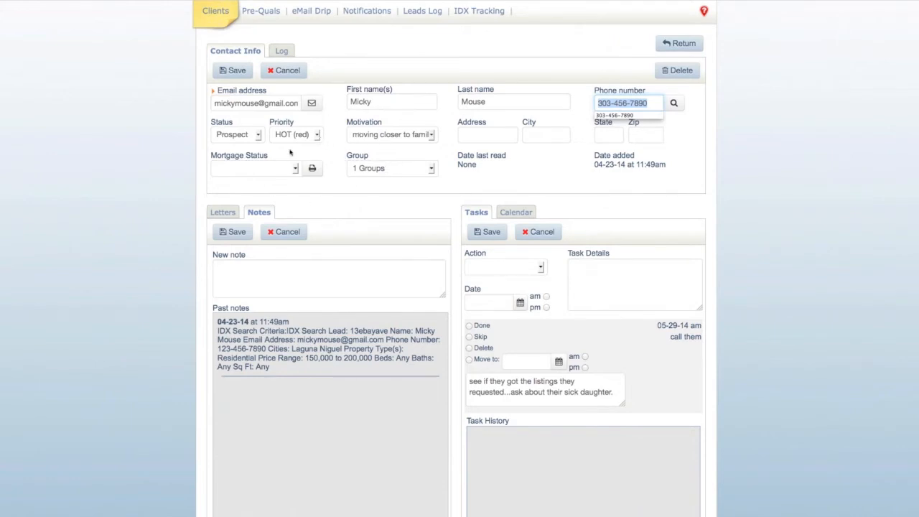
Try the Client, In Escrow and Closed statuses on the lead and set the status back to Prospect
left_click(253, 135)
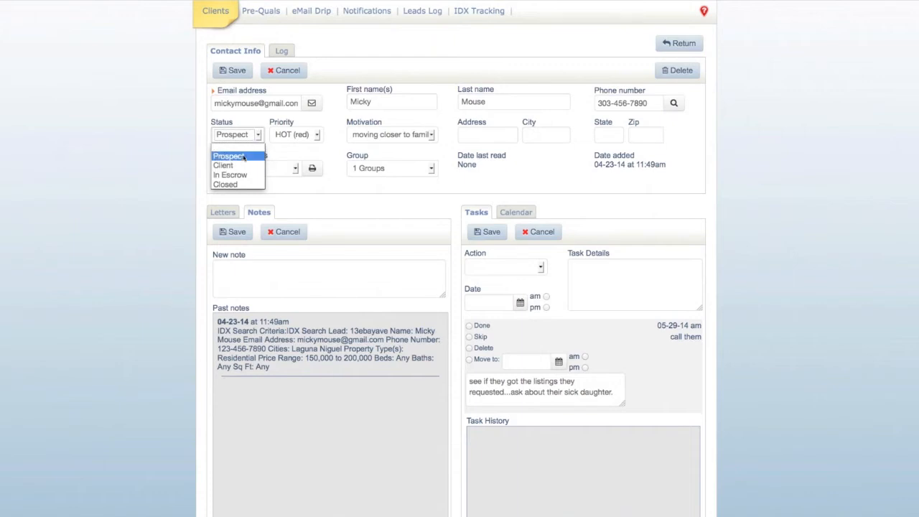
left_click(244, 157)
left_click(249, 137)
left_click(235, 166)
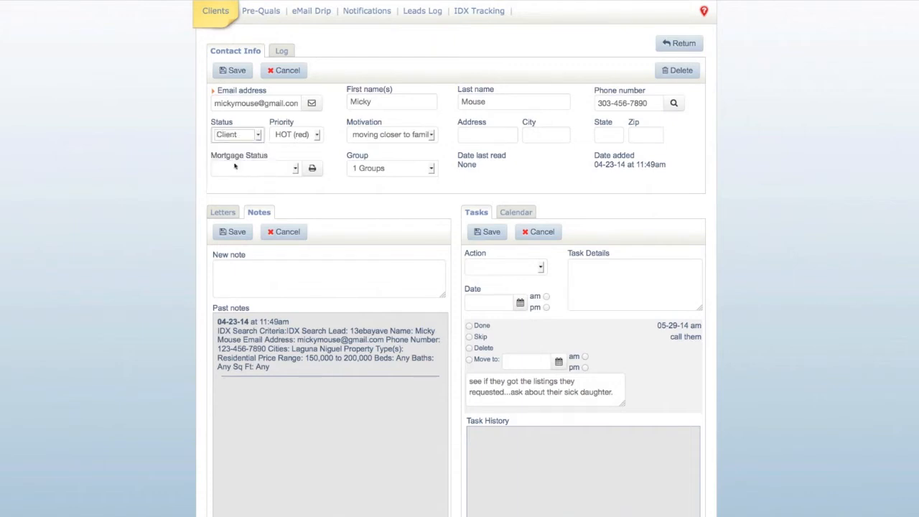
left_click(249, 140)
left_click(237, 175)
left_click(245, 137)
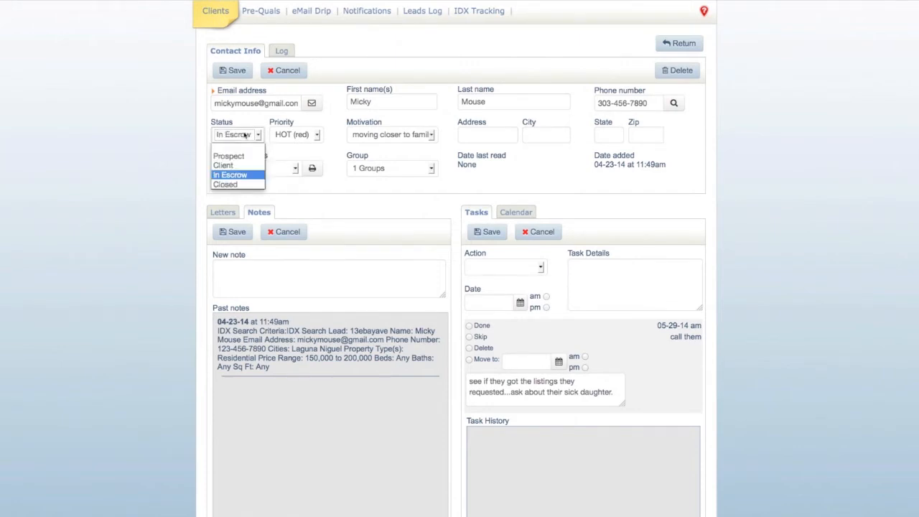
left_click(232, 184)
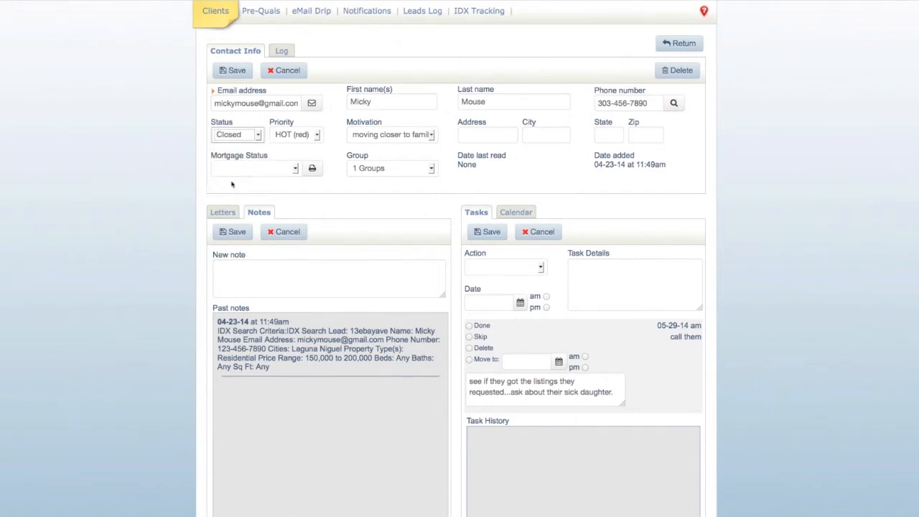
left_click(225, 138)
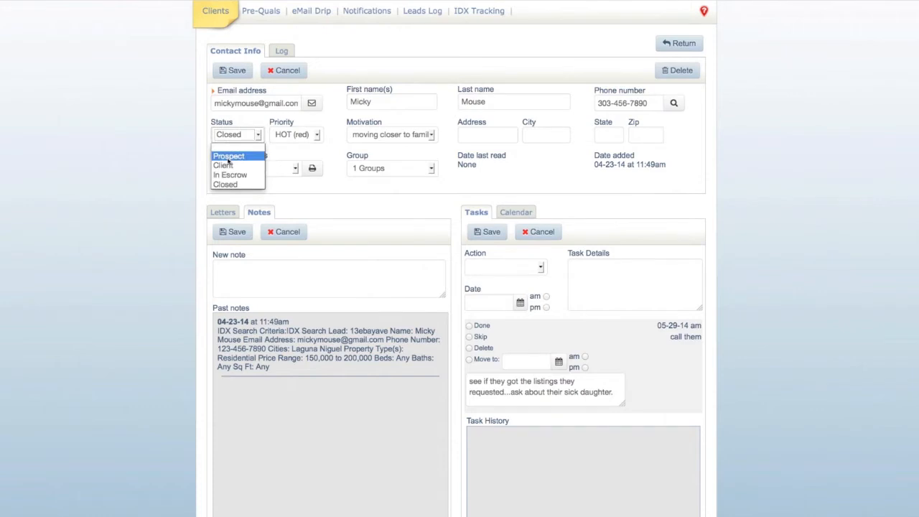
left_click(229, 159)
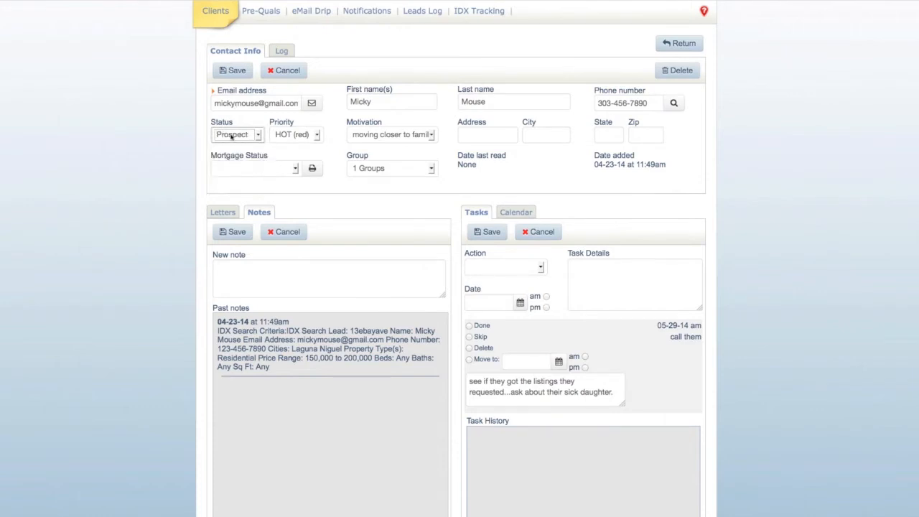
Clear the lead's priority and set the motivation to relocation
left_click(293, 135)
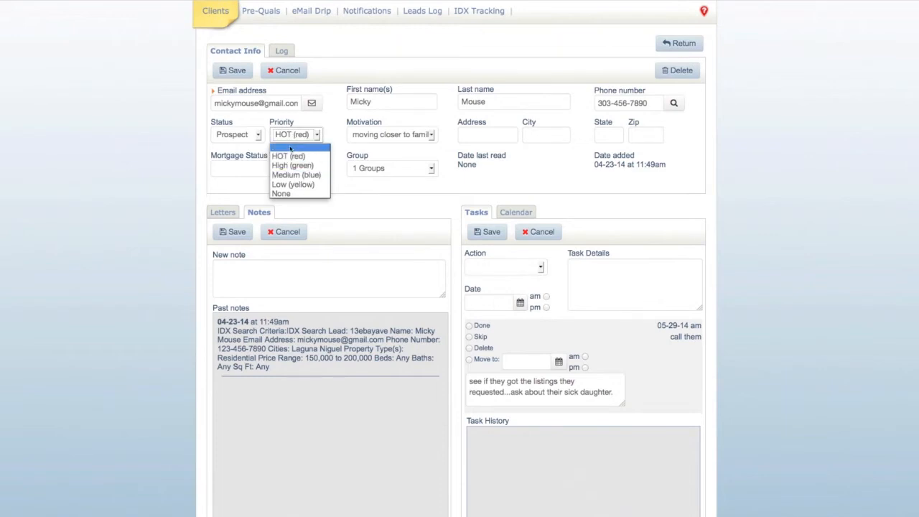
left_click(293, 147)
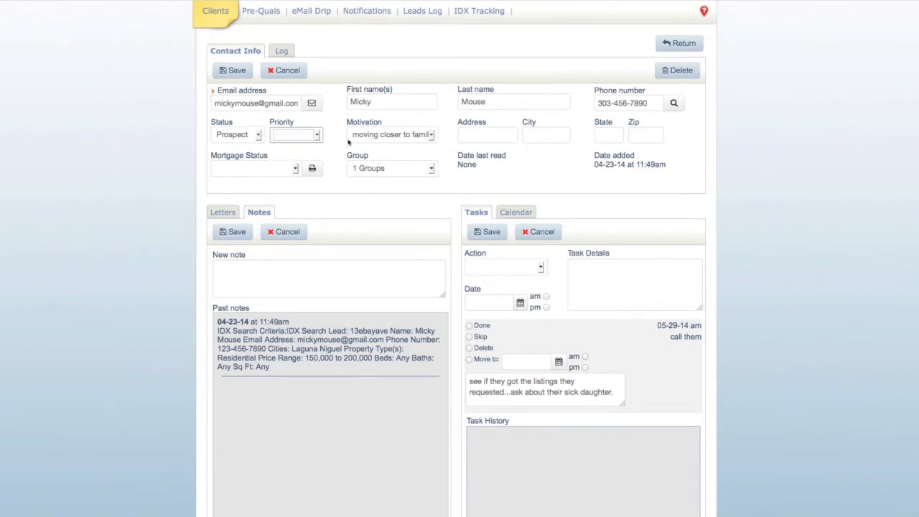
left_click(421, 139)
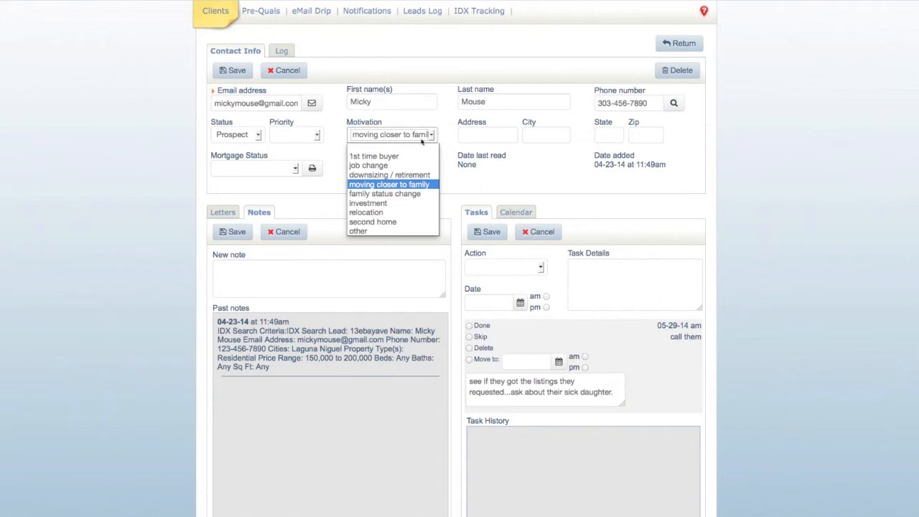
left_click(392, 212)
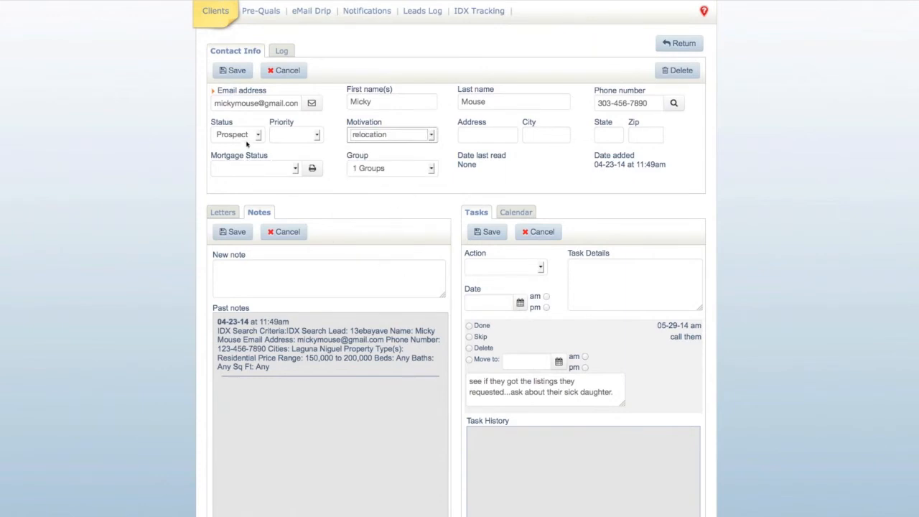
Set the lead's priority to HOT (red) and the status to Client
left_click(299, 139)
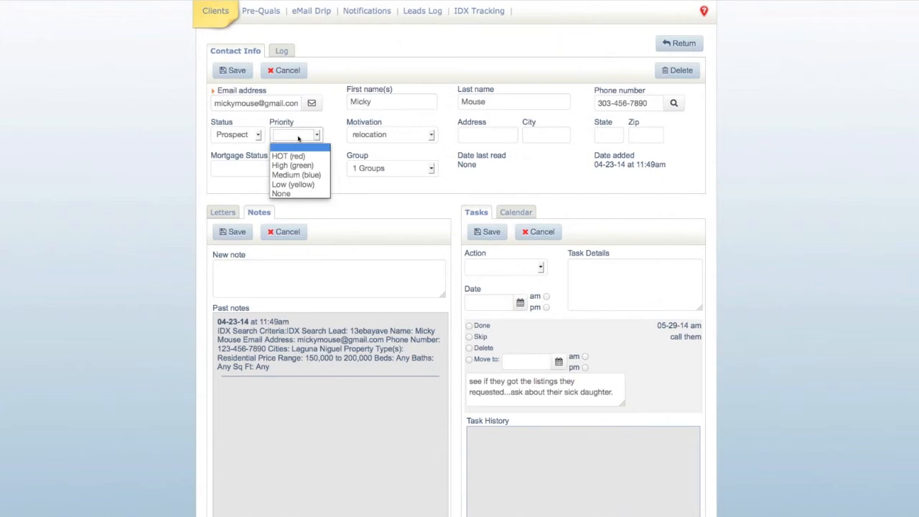
left_click(299, 155)
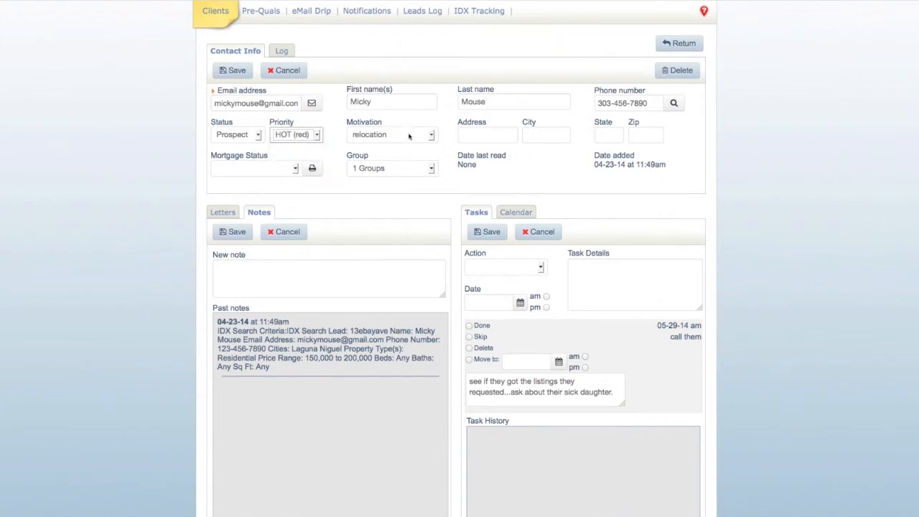
left_click(234, 138)
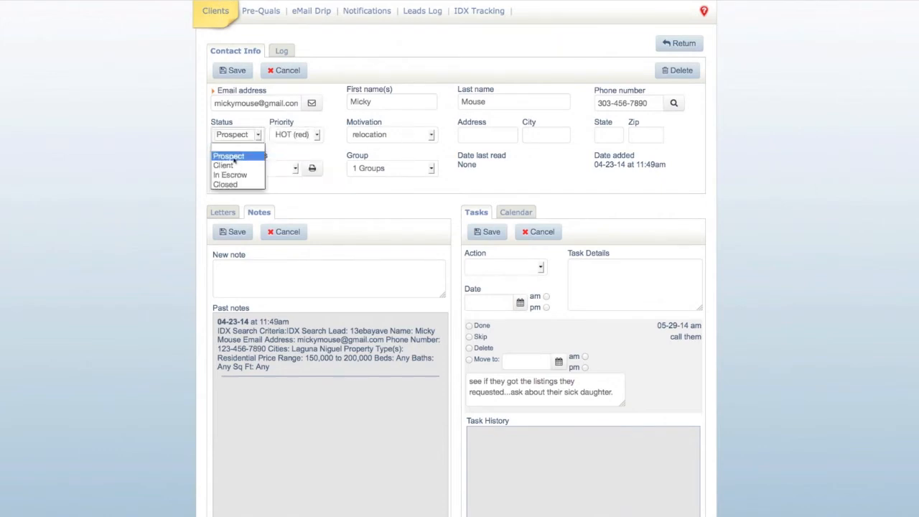
left_click(228, 166)
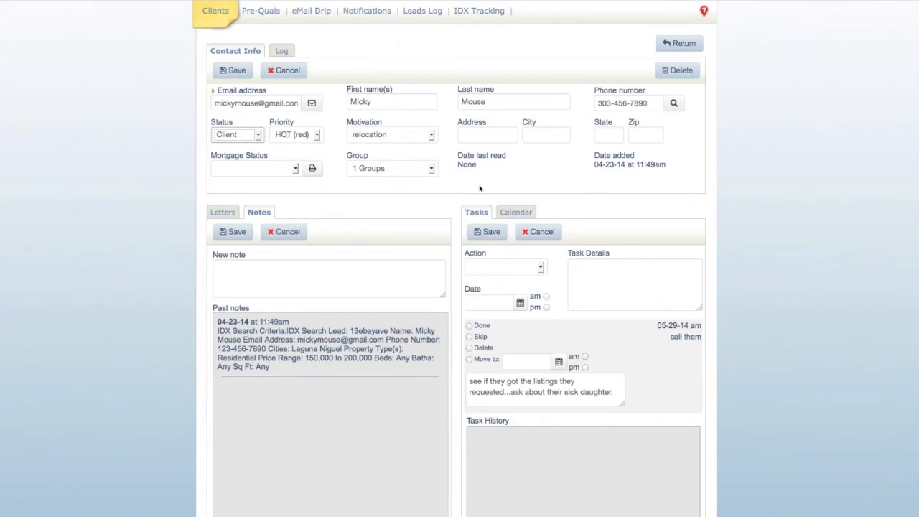
left_click(459, 135)
key("Tab")
key("Tab")
key("Tab")
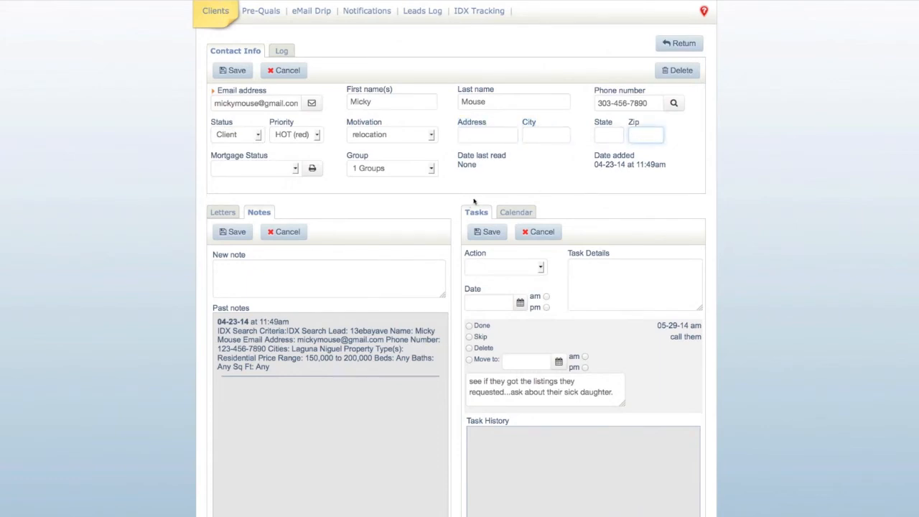
Set the lead's mortgage status to pre-qual requested
left_click(267, 169)
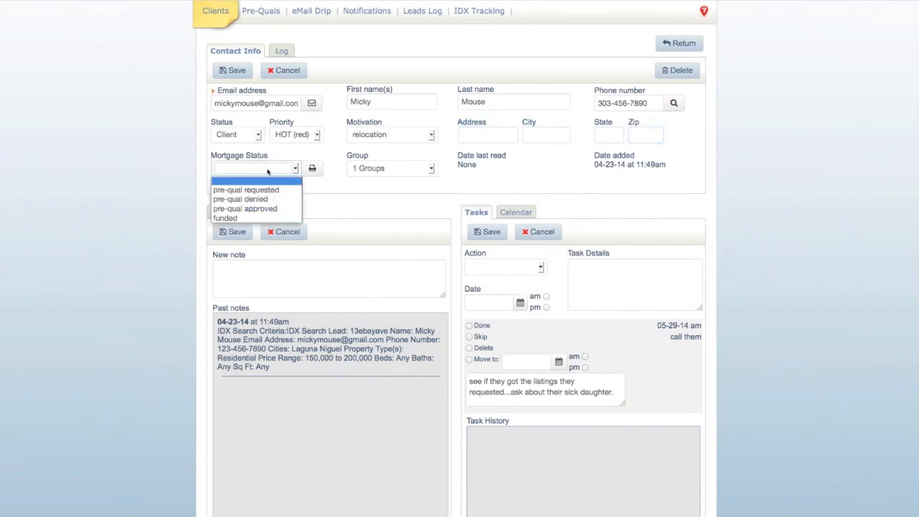
left_click(264, 189)
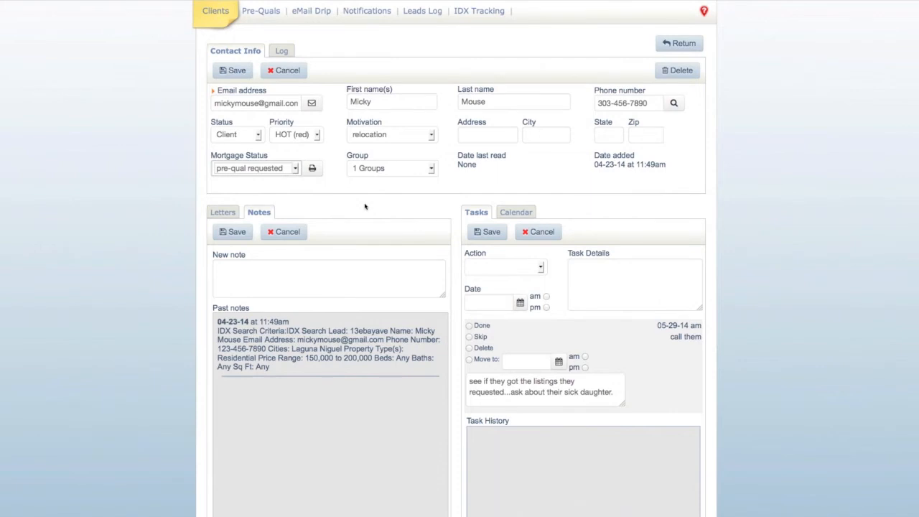
left_click(260, 171)
left_click(264, 191)
Open the pre-qual client list in a new browser tab, submit a new pre-qual request for the client found by last name, and return
right_click(321, 171)
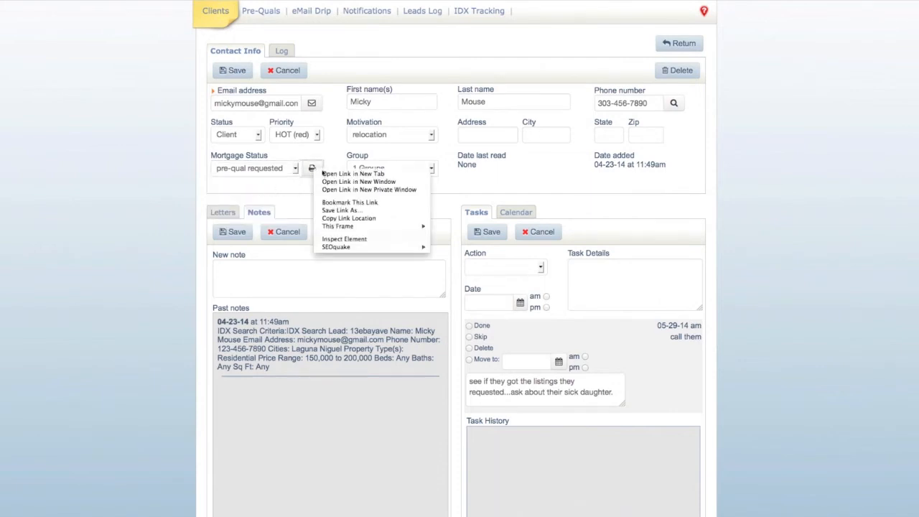
left_click(352, 173)
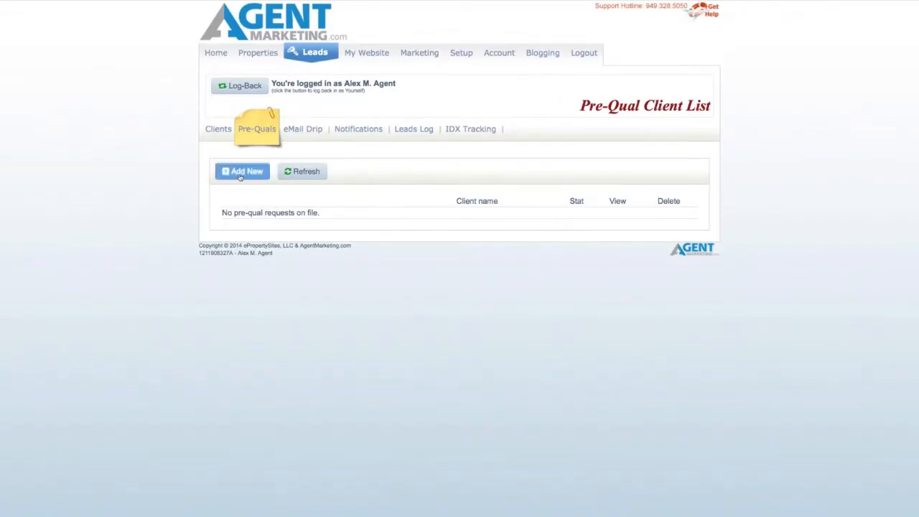
left_click(241, 172)
left_click(379, 218)
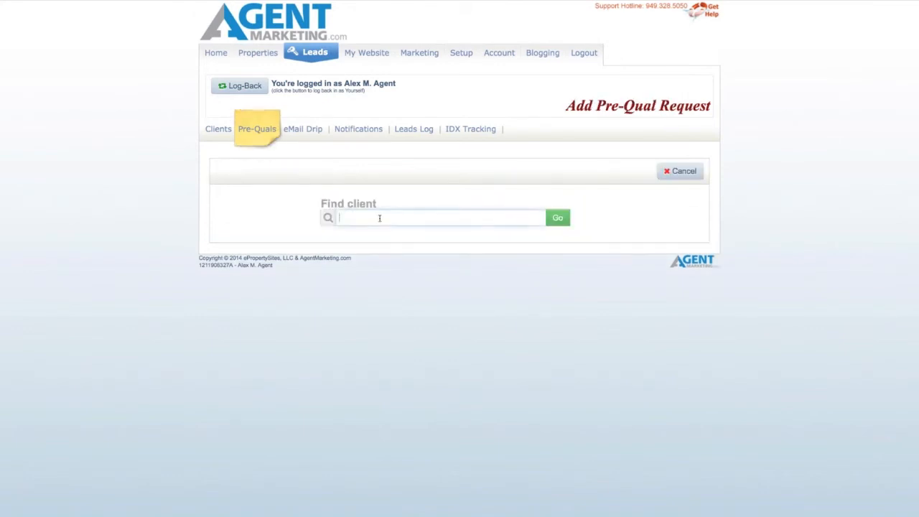
type("mouse")
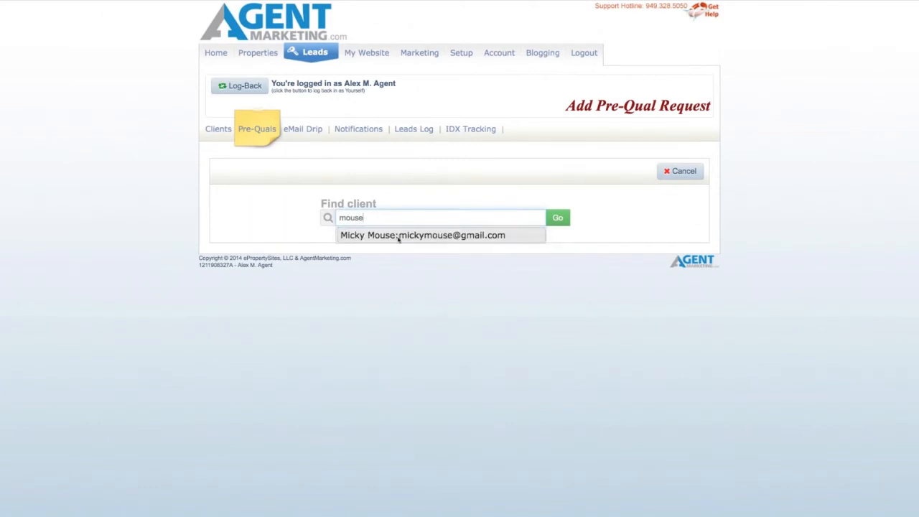
left_click(399, 236)
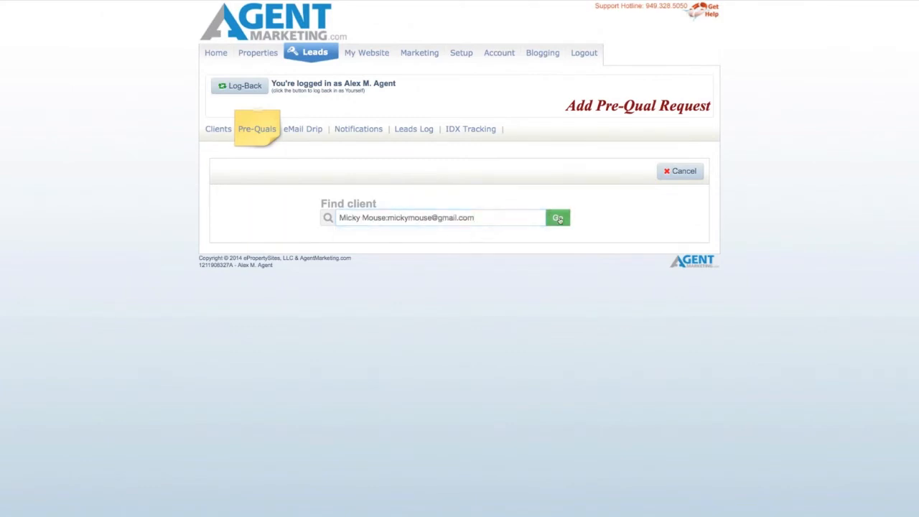
left_click(557, 217)
left_click(236, 174)
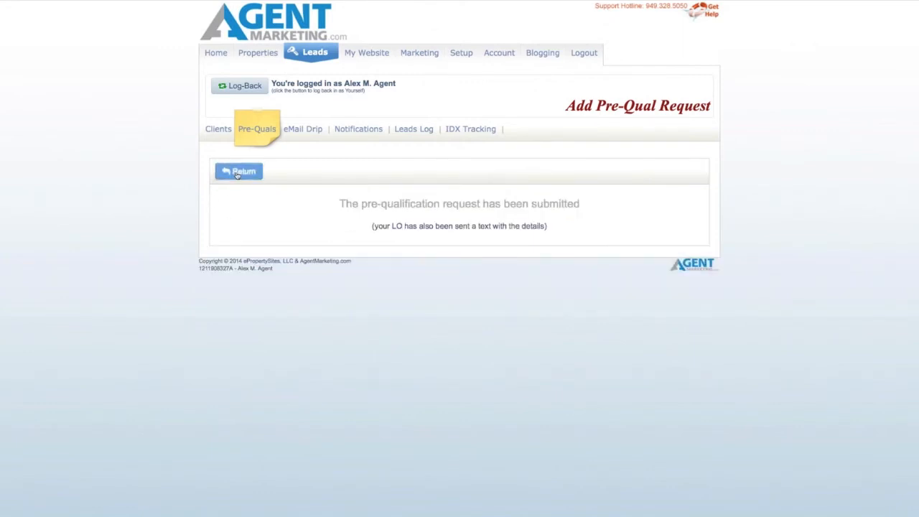
left_click(236, 174)
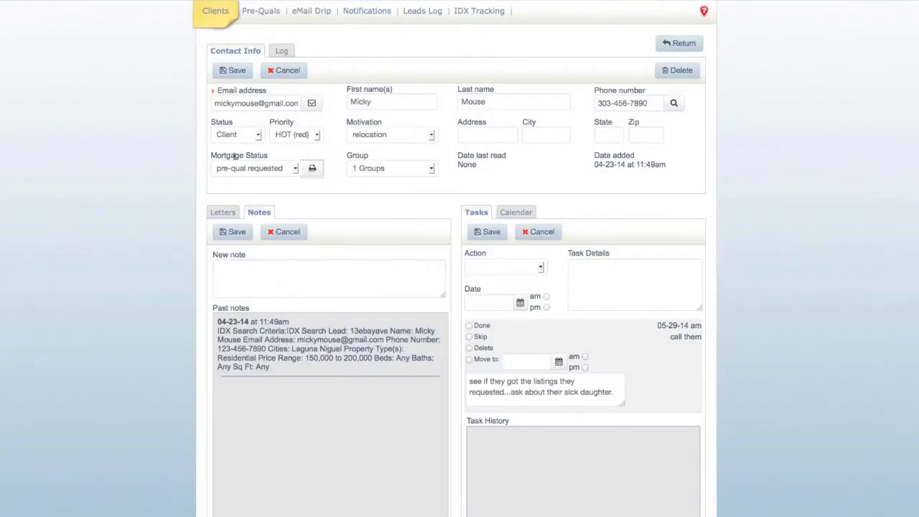
Add the lead to the Farming group alongside the Internet group
left_click(430, 171)
scroll(419, 133, "down", 2)
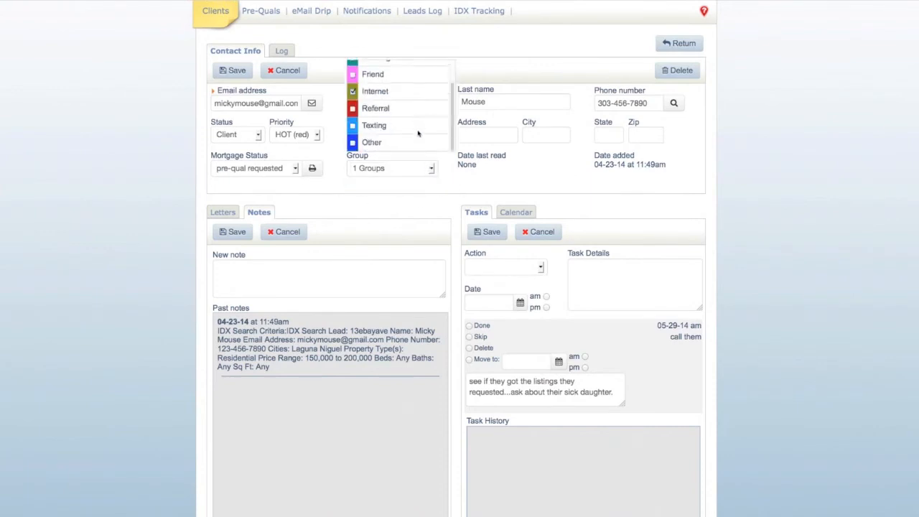
scroll(418, 133, "up", 1)
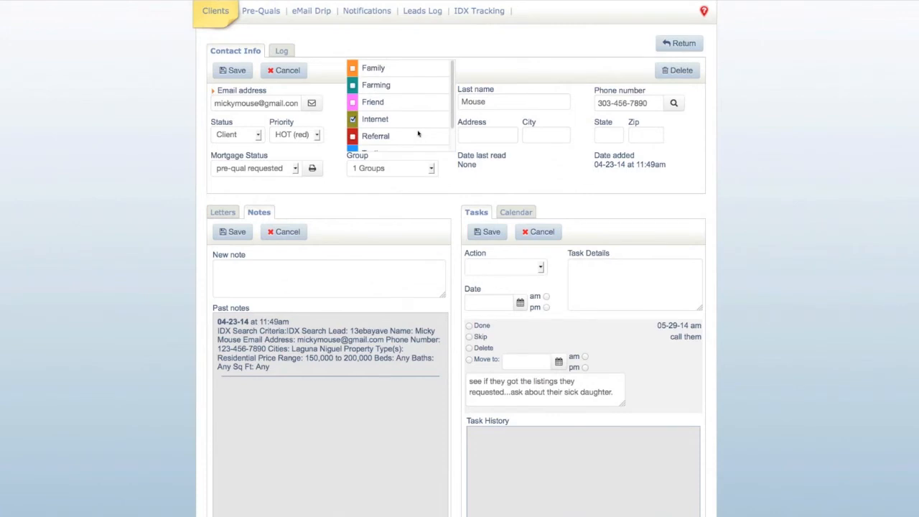
left_click(352, 87)
left_click(431, 170)
left_click(431, 170)
left_click(481, 135)
scroll(451, 119, "down", 2)
scroll(440, 99, "up", 2)
scroll(413, 144, "up", 3)
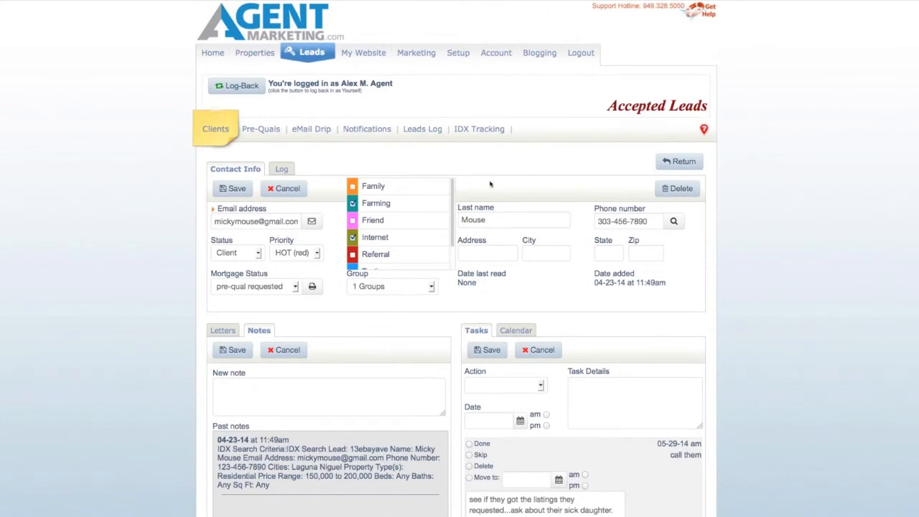
Save a note about talking to the client: "have 60 days to move...need to fedex them buyer agency agreement and color pics on listings"
left_click(373, 389)
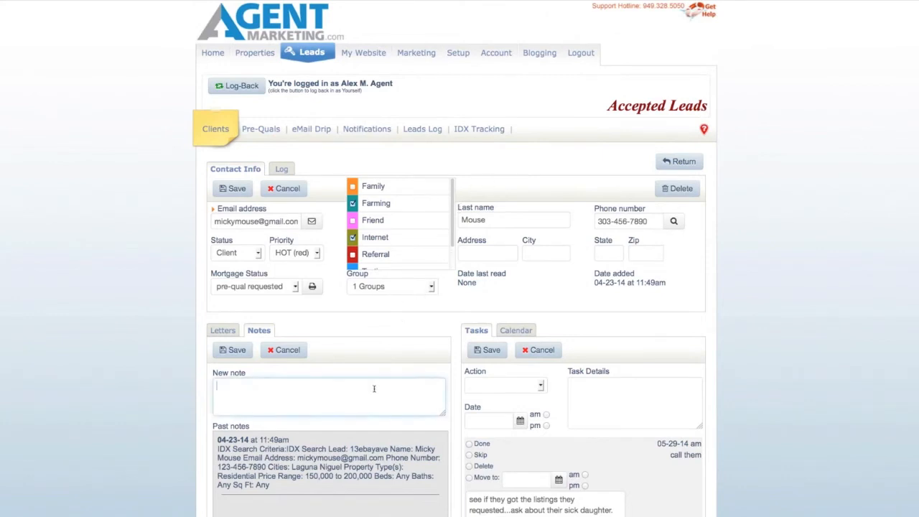
type("Tak")
type("lked to Mickey")
type(", ")
type("have ")
type("60 days ")
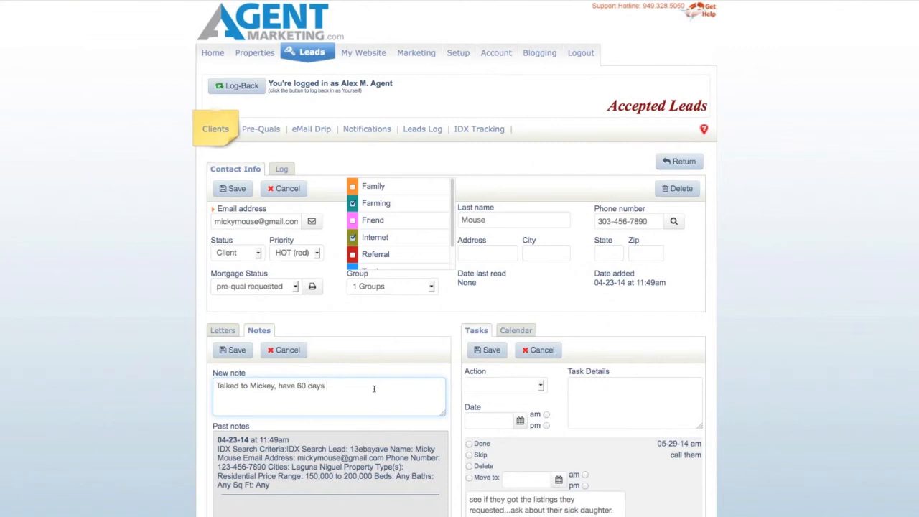
type("to move...need to fedex them buyer agent")
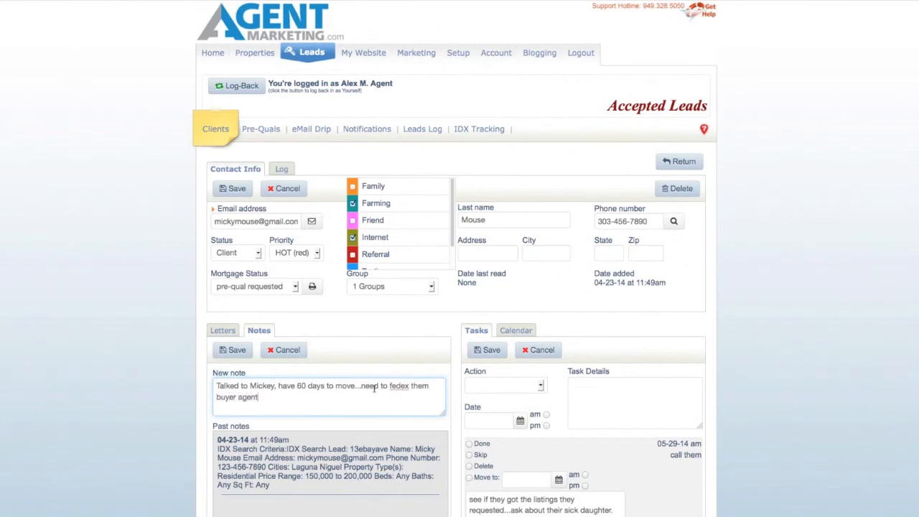
key("BackSpace")
type("cy agreement and color pics")
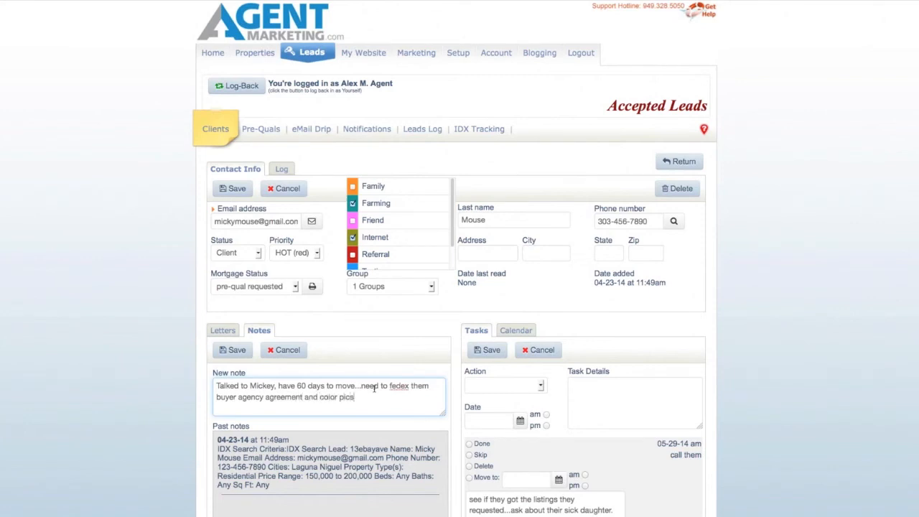
type(" on listings")
left_click_drag(287, 489, 213, 441)
left_click_drag(412, 401, 217, 385)
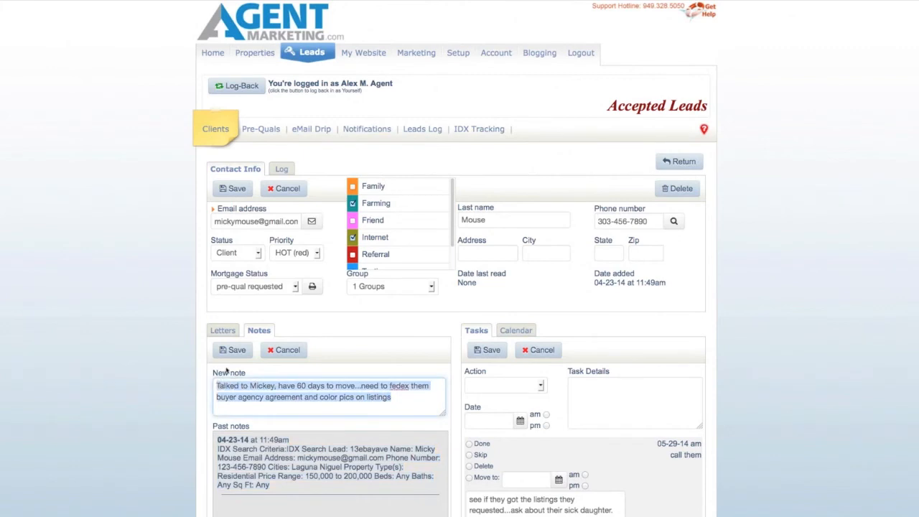
left_click(228, 351)
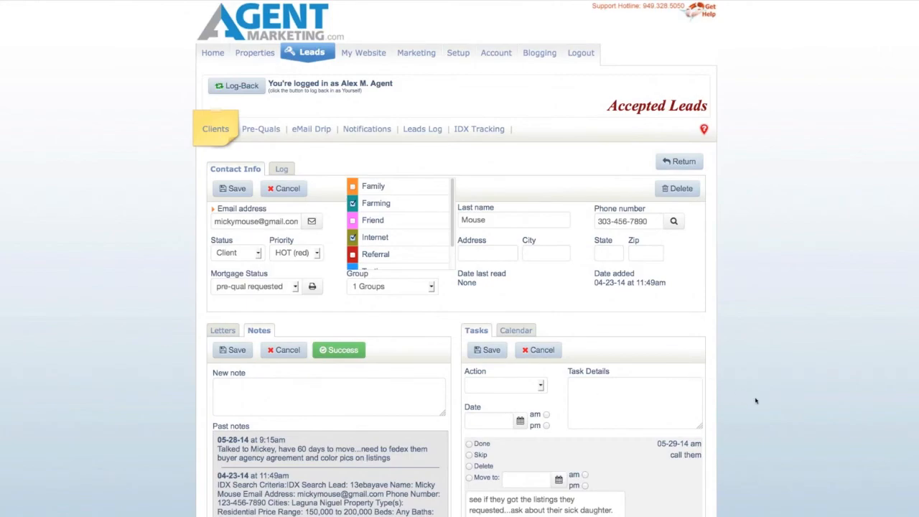
Set up a new task for the lead with the action "call them" on 05/30/2014 in the am
scroll(729, 393, "down", 3)
left_click(507, 233)
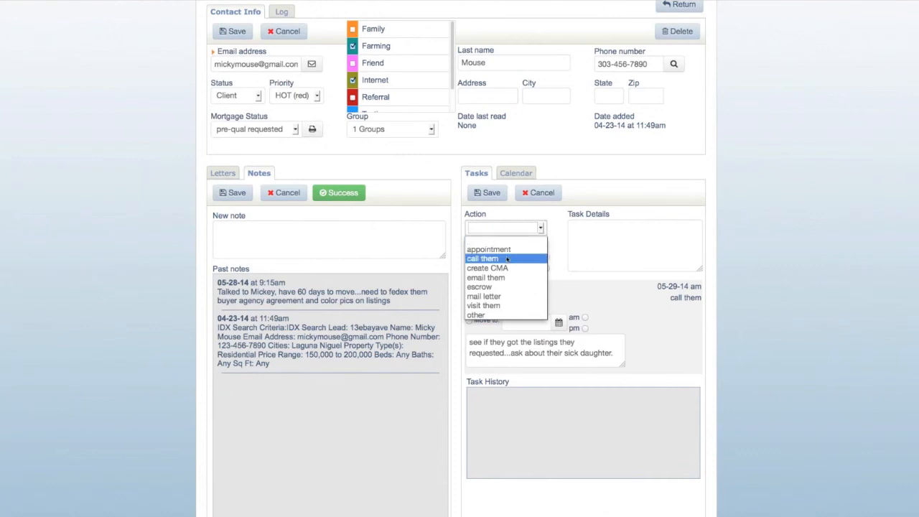
left_click(507, 258)
left_click(496, 265)
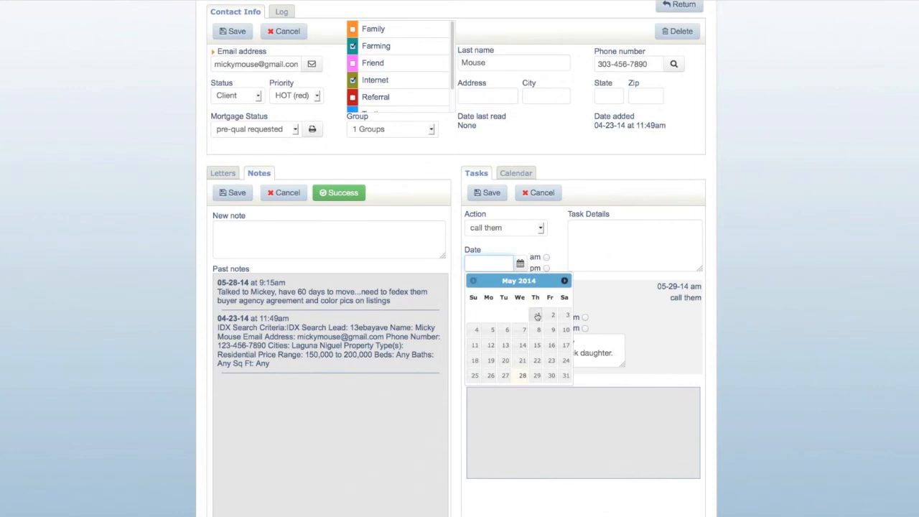
left_click(551, 376)
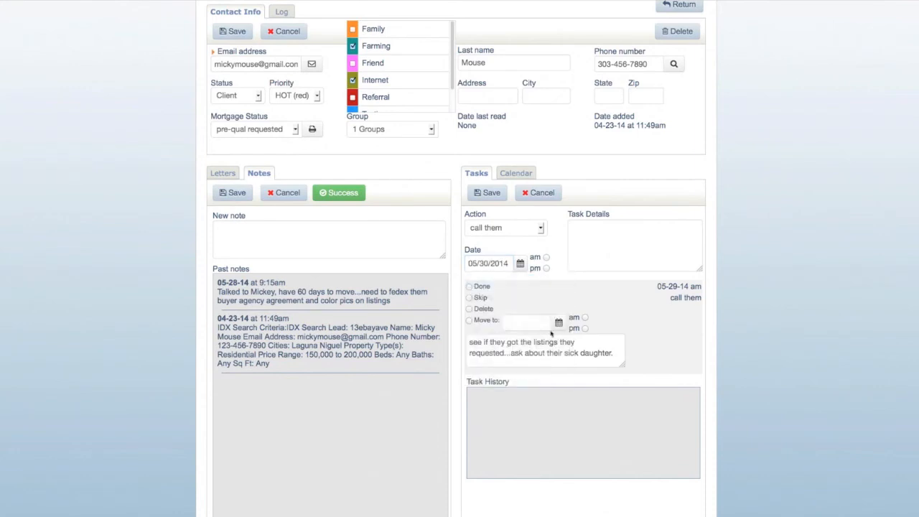
left_click(546, 257)
Enter the task details "Call about which neighborhood they are leaning towards and how it went with the lender" and save the task
left_click(601, 232)
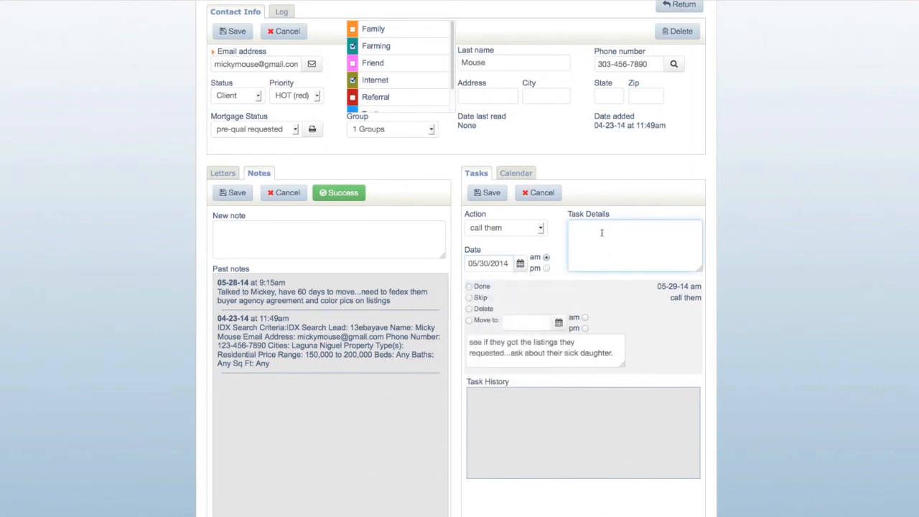
type("Call about which neighborh")
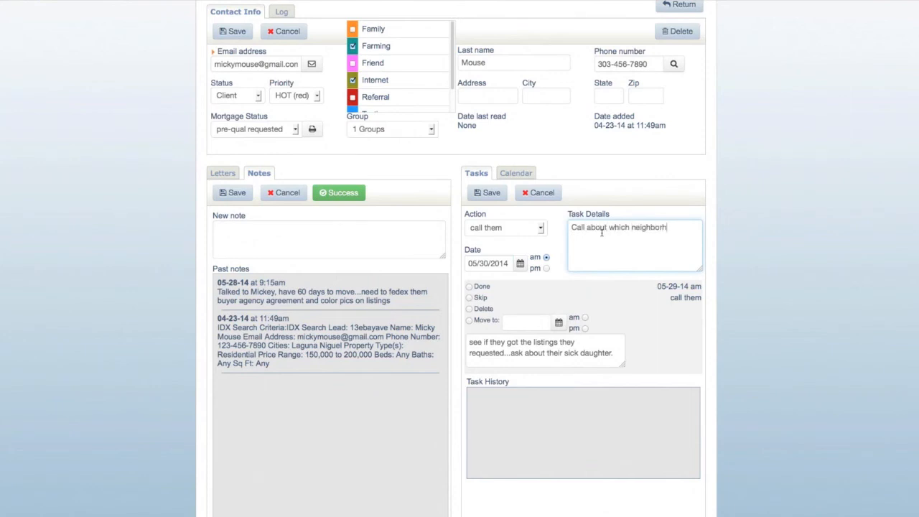
type("ood they are leaning towards and")
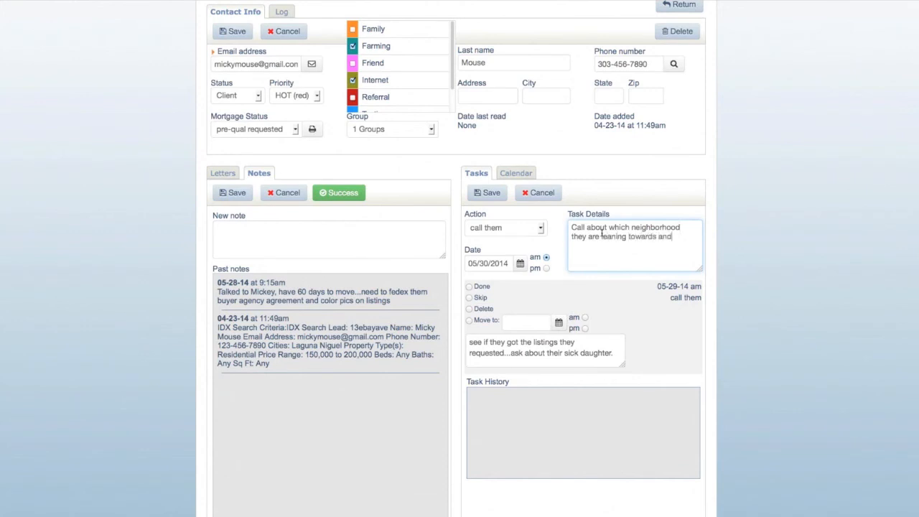
type(" how it")
type("went with the lender")
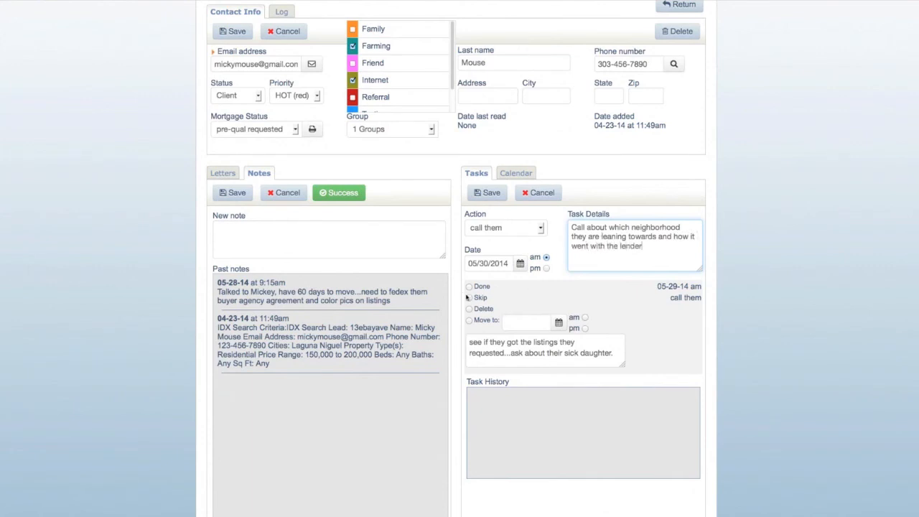
left_click(486, 194)
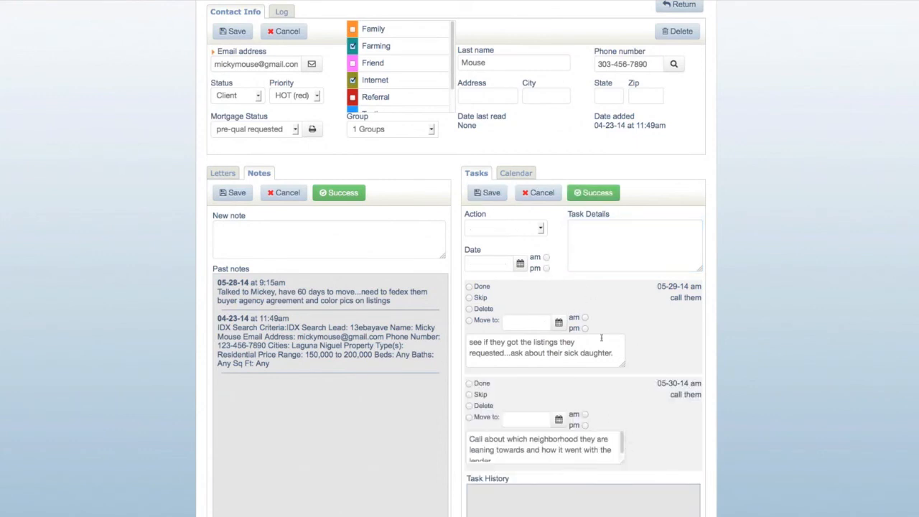
Show the lead's calendar and view the details of the call task on May 29
left_click(515, 174)
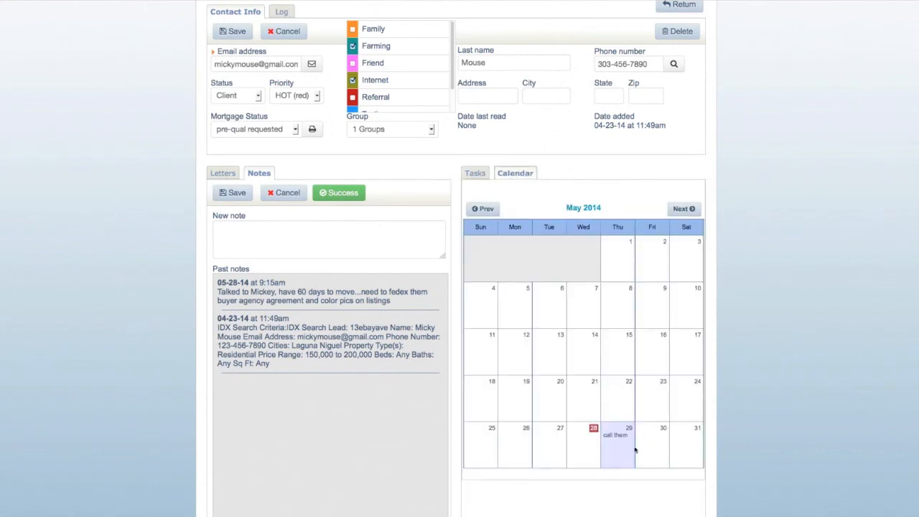
mouse_move(615, 436)
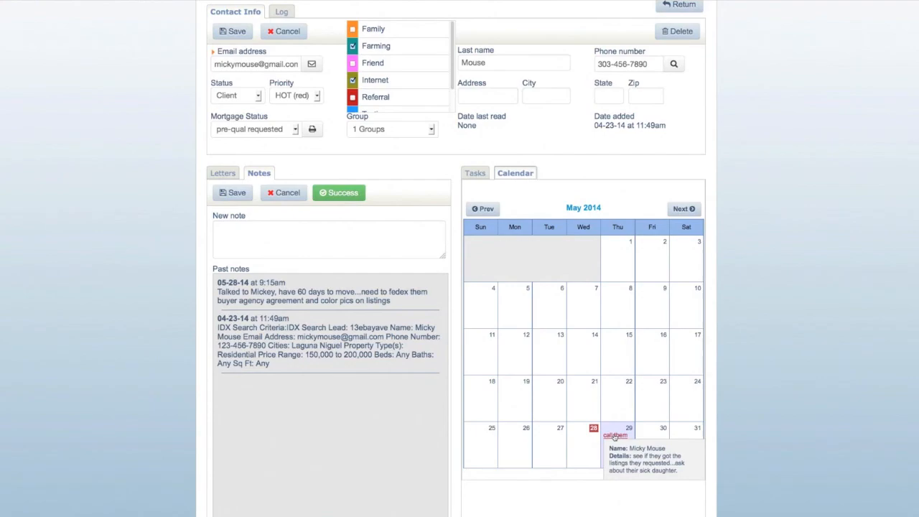
Save the lead's contact info and return to the client list
scroll(524, 369, "up", 3)
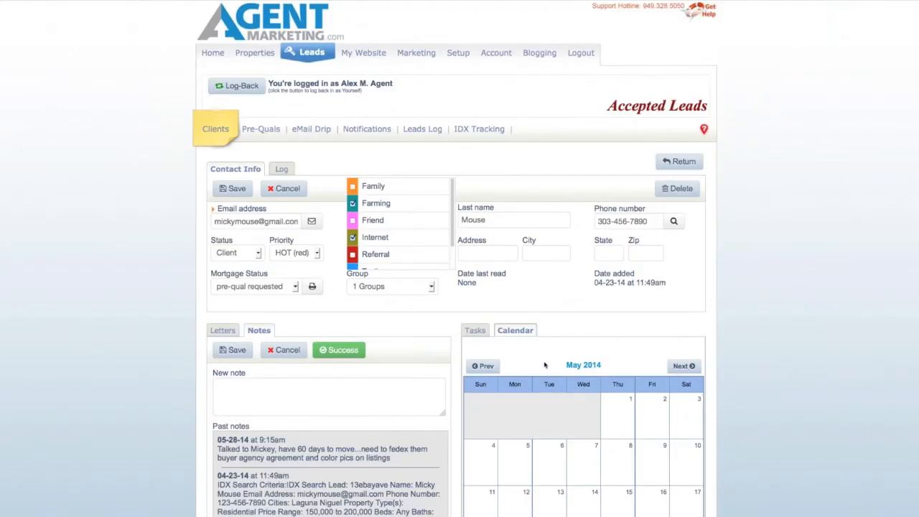
left_click(234, 189)
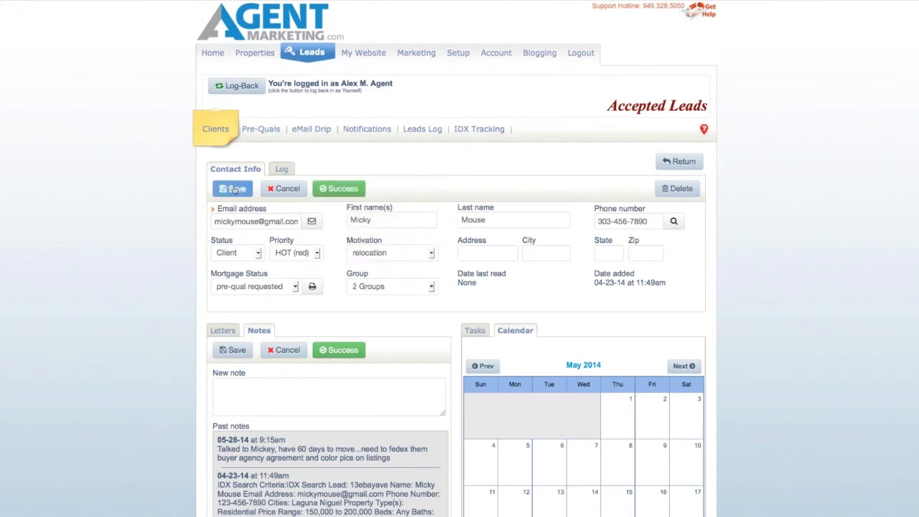
left_click(679, 164)
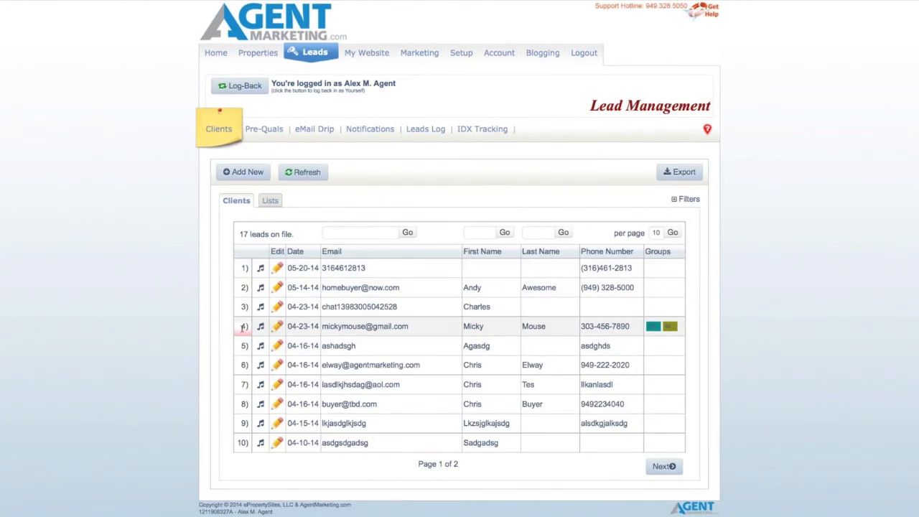
Highlight the updated lead's row in the client list and preview its notes
left_click_drag(242, 326, 656, 329)
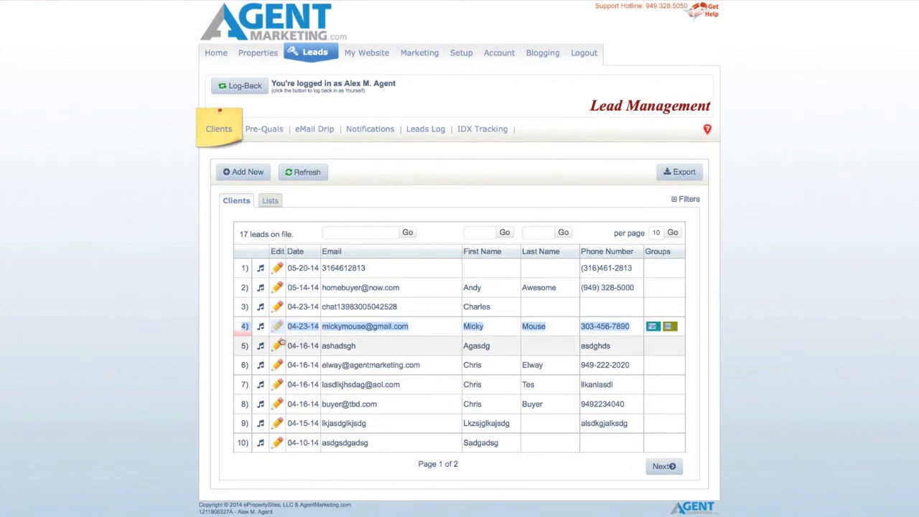
mouse_move(258, 330)
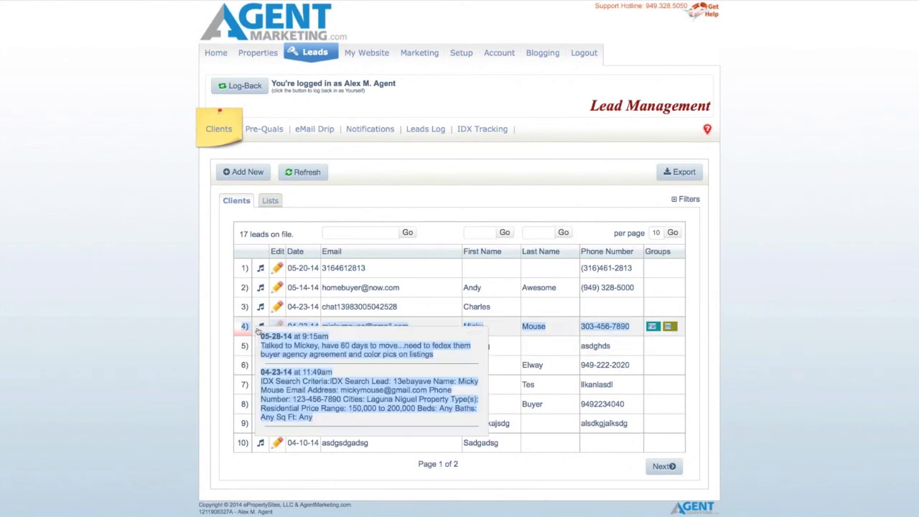
Filter the client list by HOT (red) priority, and narrow it further to the relocation motive
left_click(682, 201)
left_click(335, 245)
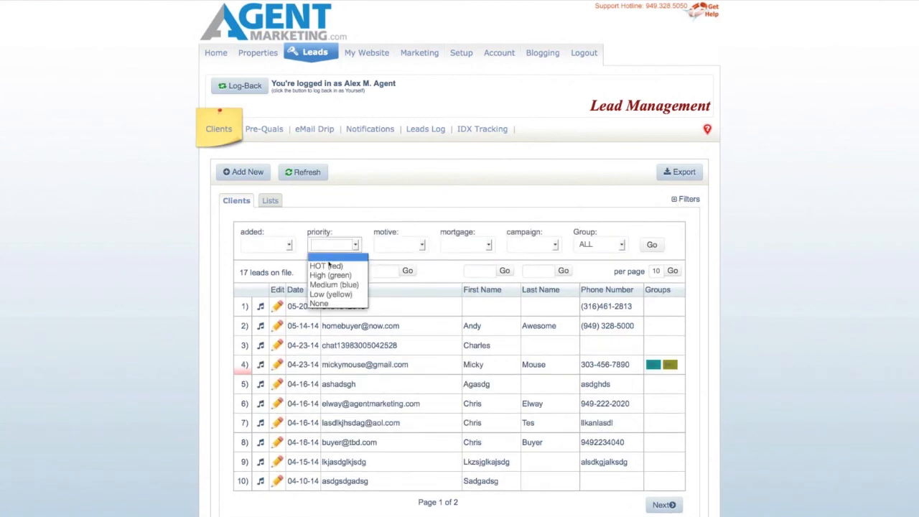
left_click(329, 265)
left_click(656, 247)
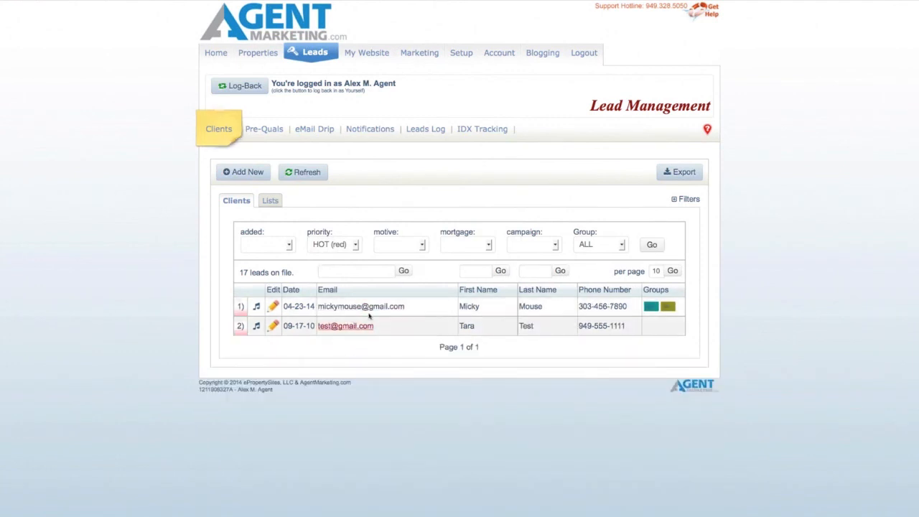
left_click(399, 247)
left_click(393, 322)
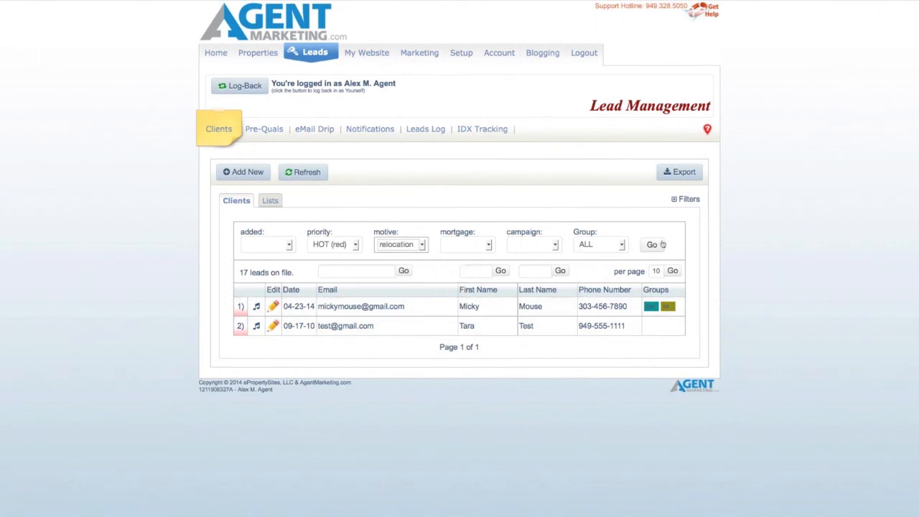
left_click(654, 244)
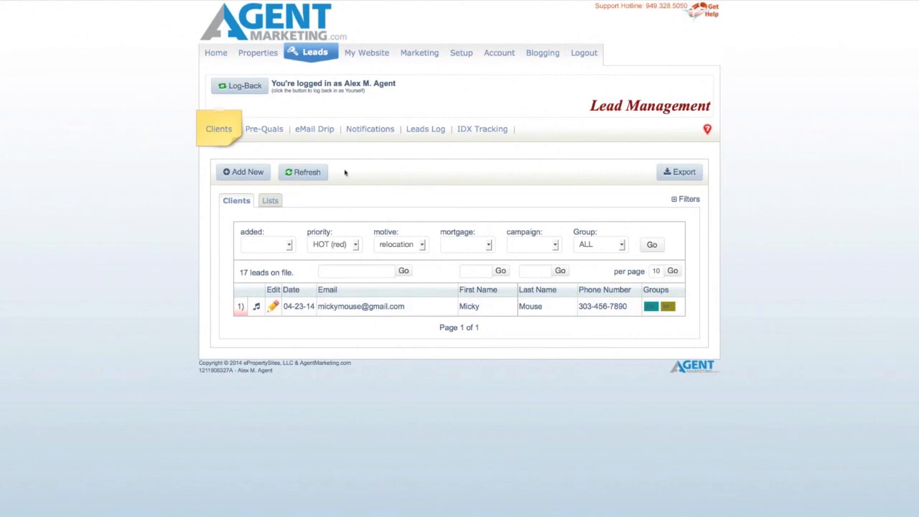
Go to the home page's task calendar and preview the details of the May 29 and May 30 call tasks
left_click(213, 53)
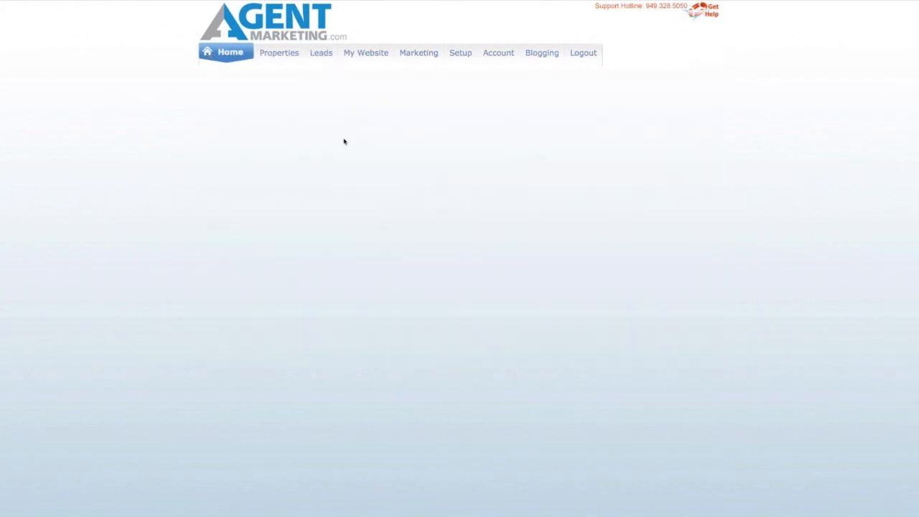
scroll(779, 308, "down", 4)
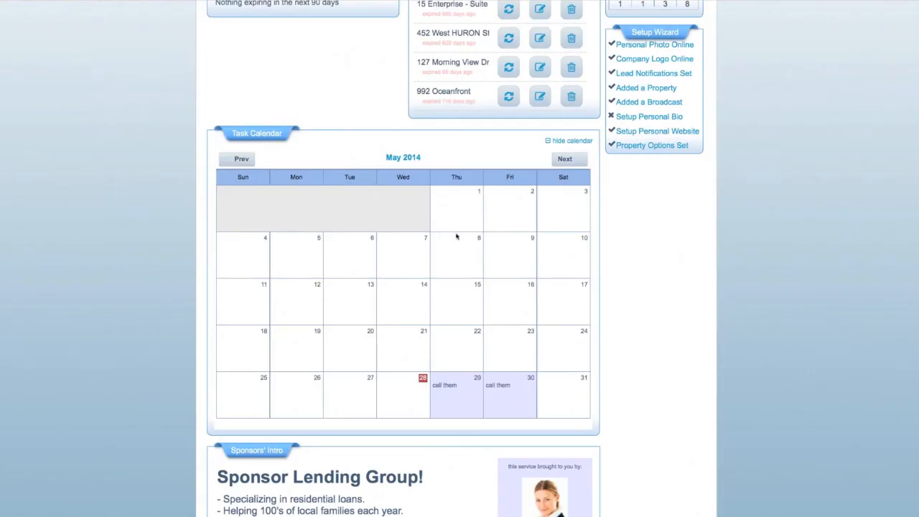
mouse_move(444, 389)
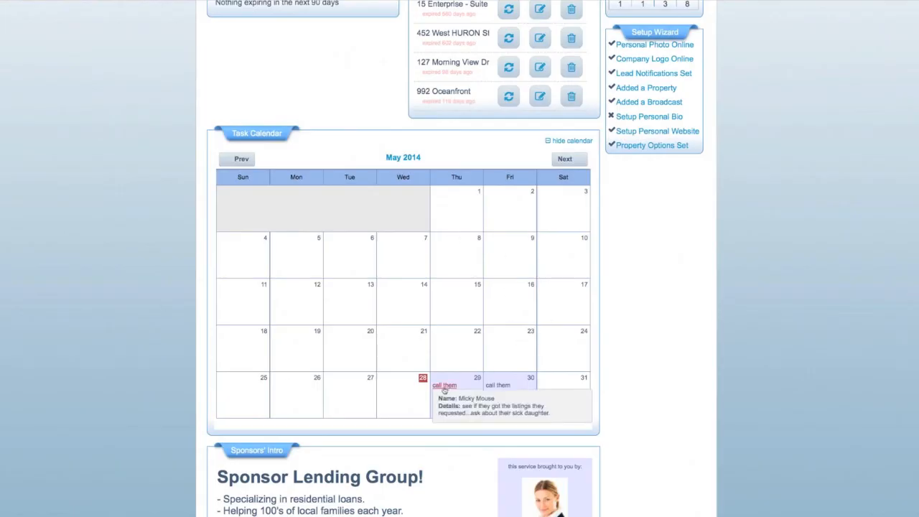
mouse_move(500, 387)
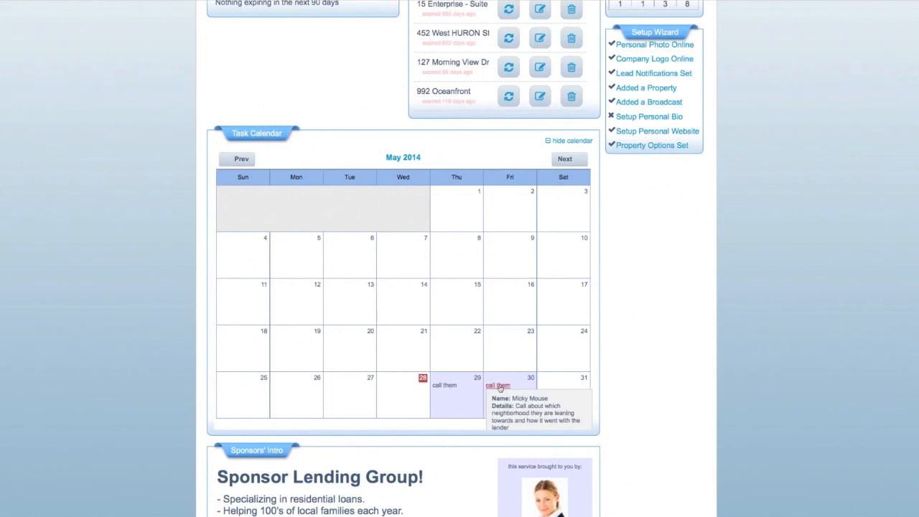
Open the lead's record from the May 29 call task and review its contact info and scheduled tasks
left_click(446, 388)
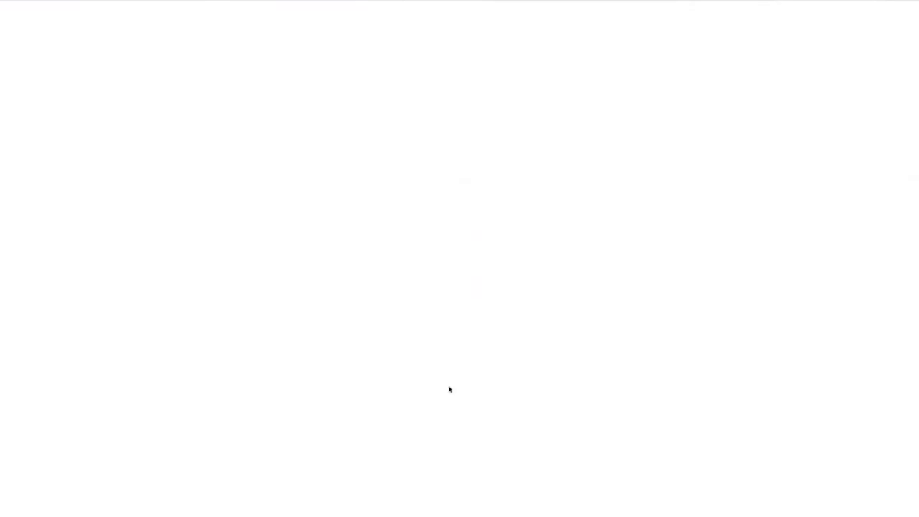
scroll(672, 334, "down", 3)
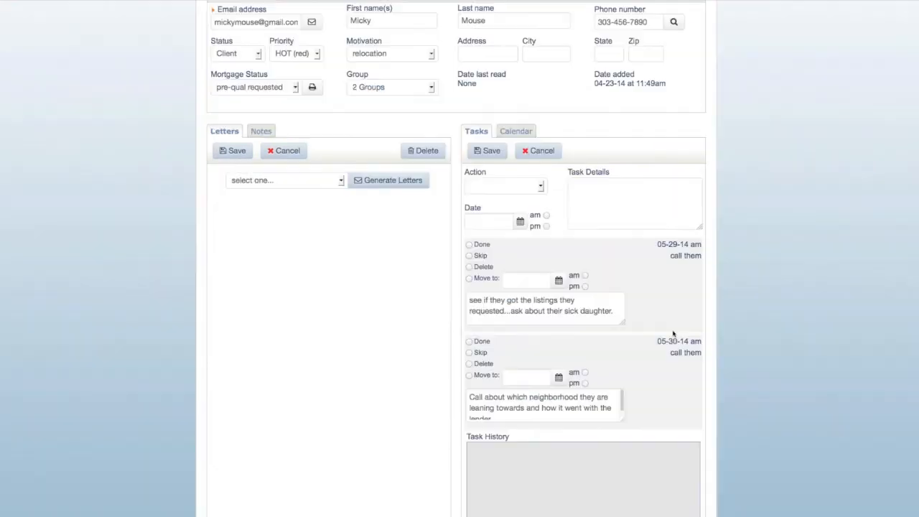
scroll(672, 333, "up", 3)
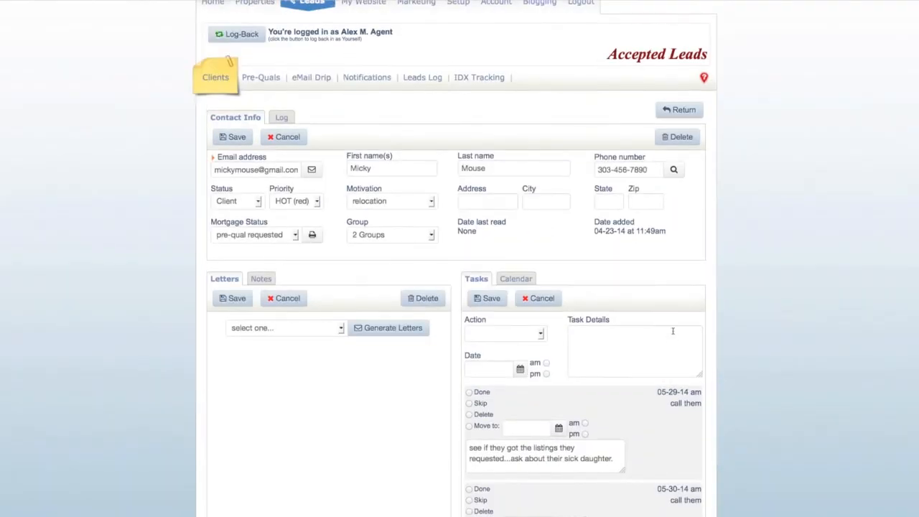